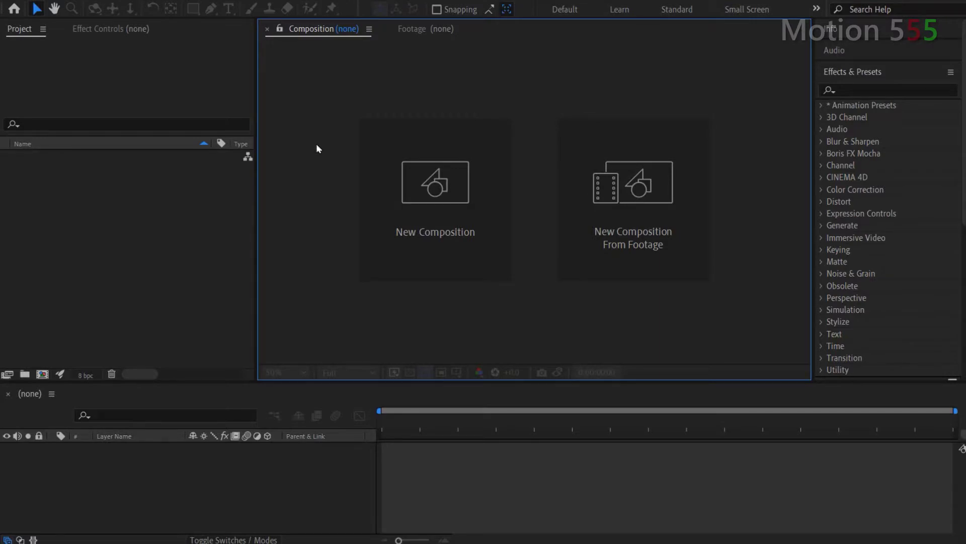
# Save the project as 'Audio Spectrum Effects Tutorial'.
pyautogui.hotkey('ctrl', 's')
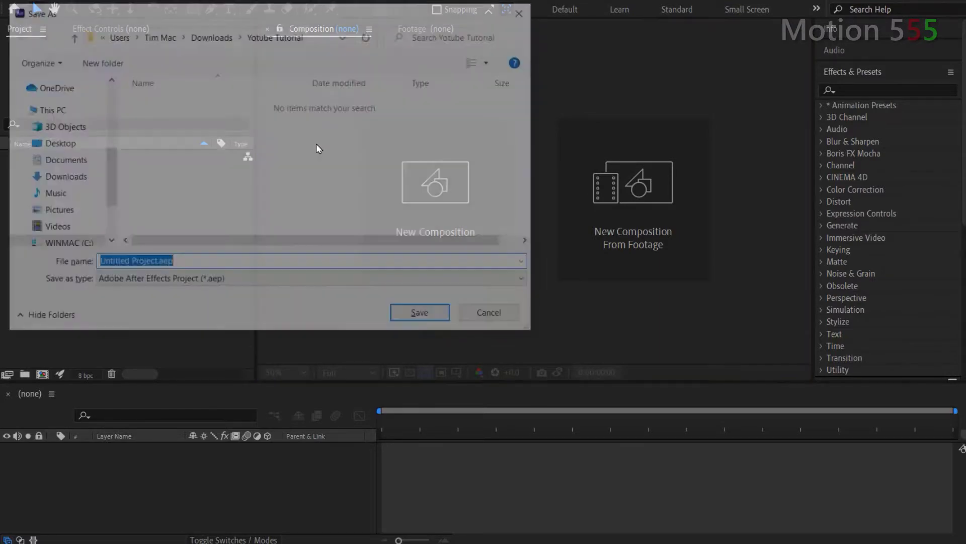
pyautogui.write('Audio Spectrum Effects Tutorial')
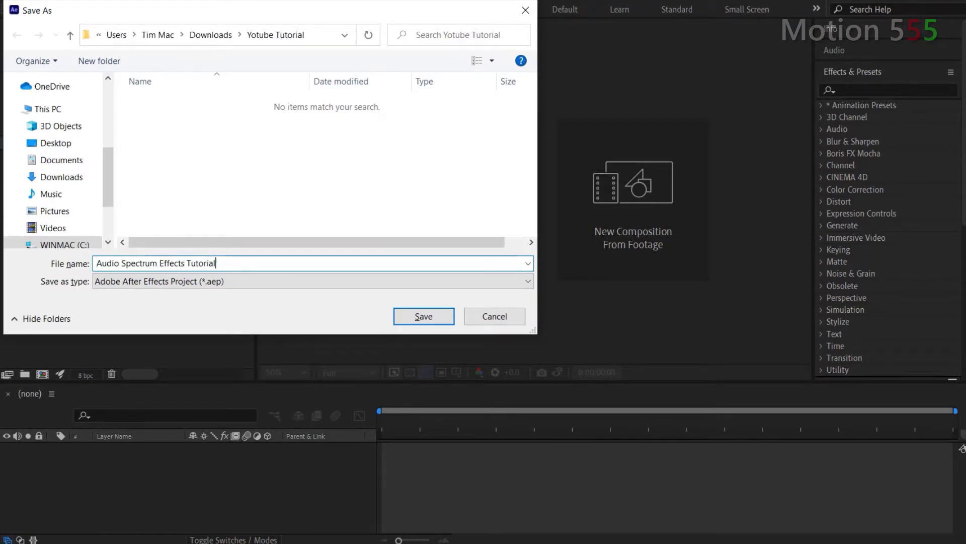
pyautogui.click(421, 316)
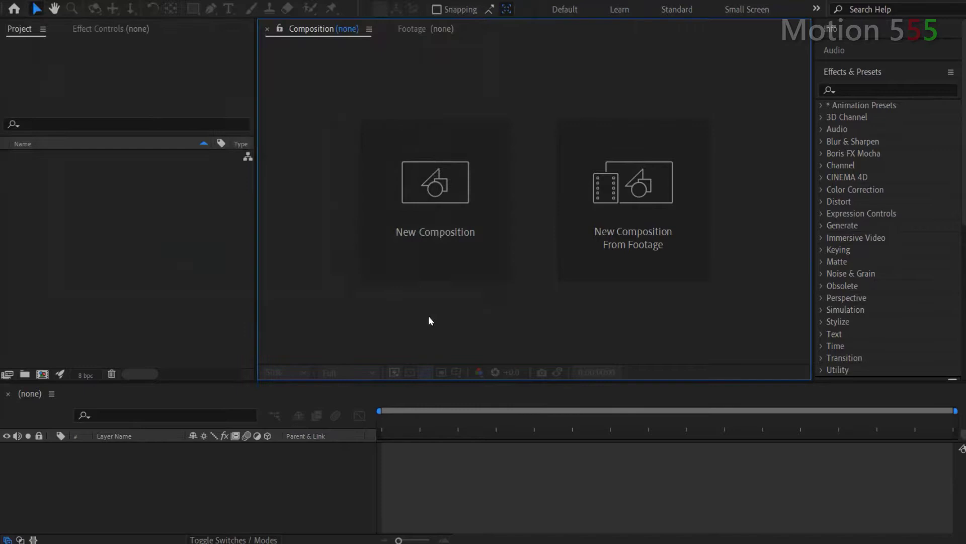
# Import 'Higher Octane - Vans in Japan.mp3' from Explorer into the Project panel.
pyautogui.press('F3')
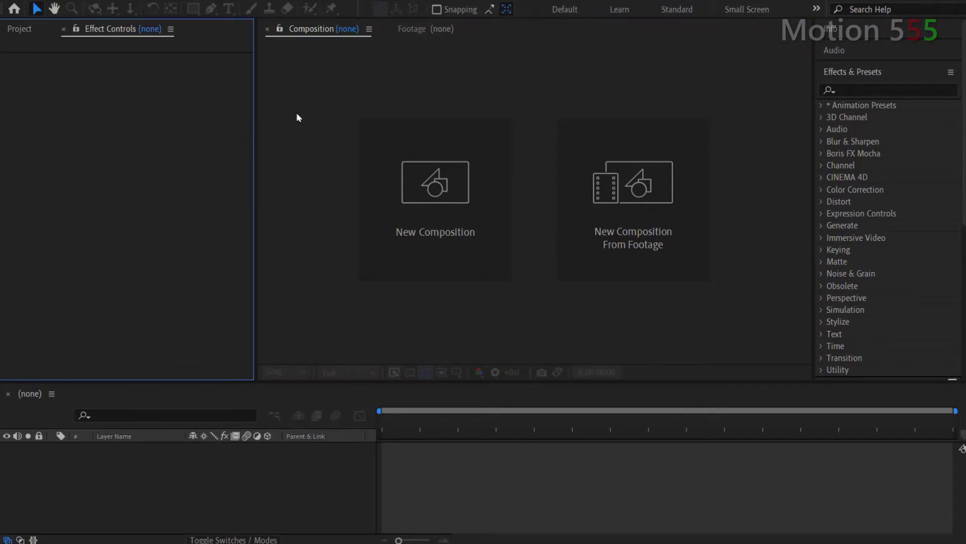
pyautogui.click(20, 29)
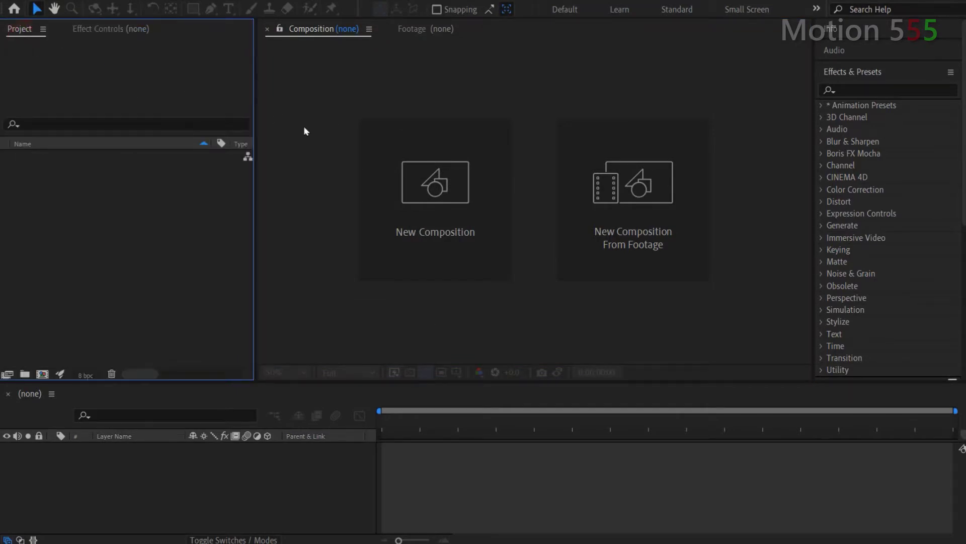
pyautogui.click(404, 538)
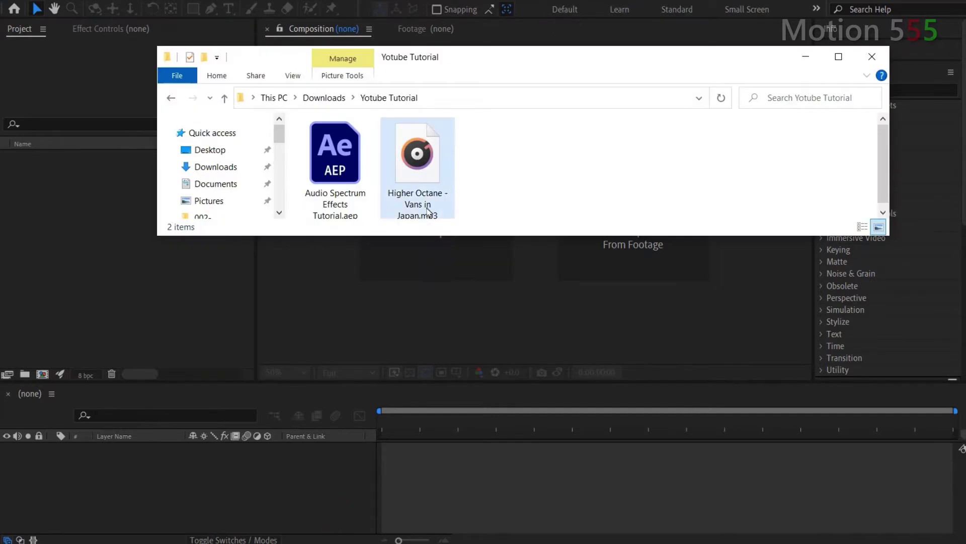
pyautogui.moveTo(429, 171); pyautogui.dragTo(81, 250)
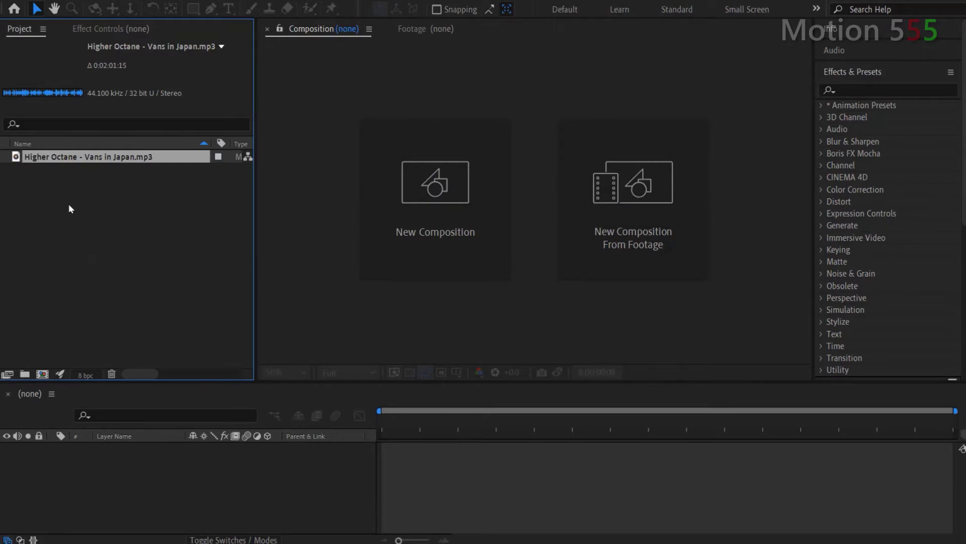
# Create a composition from the mp3 and rename it 'Audio'.
pyautogui.rightClick(56, 157)
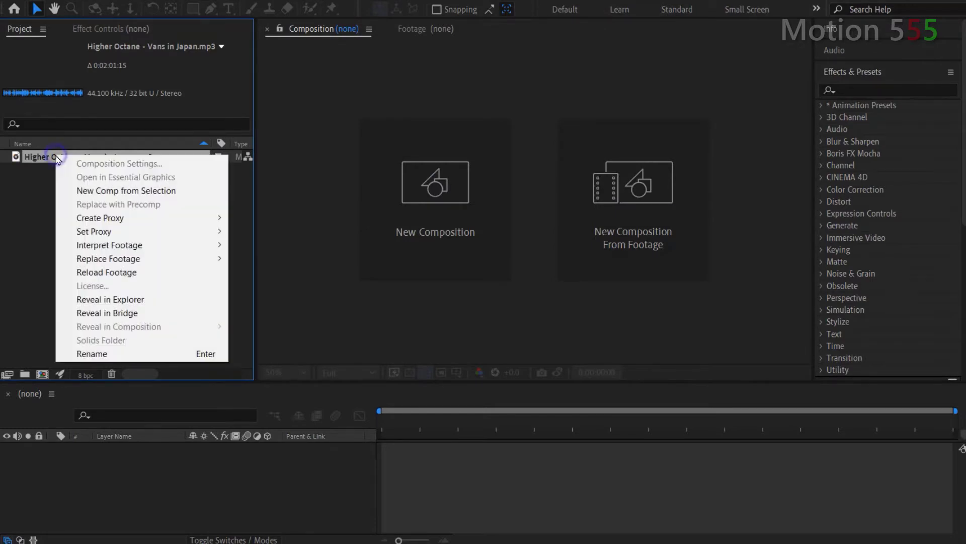
pyautogui.click(107, 191)
pyautogui.click(87, 158)
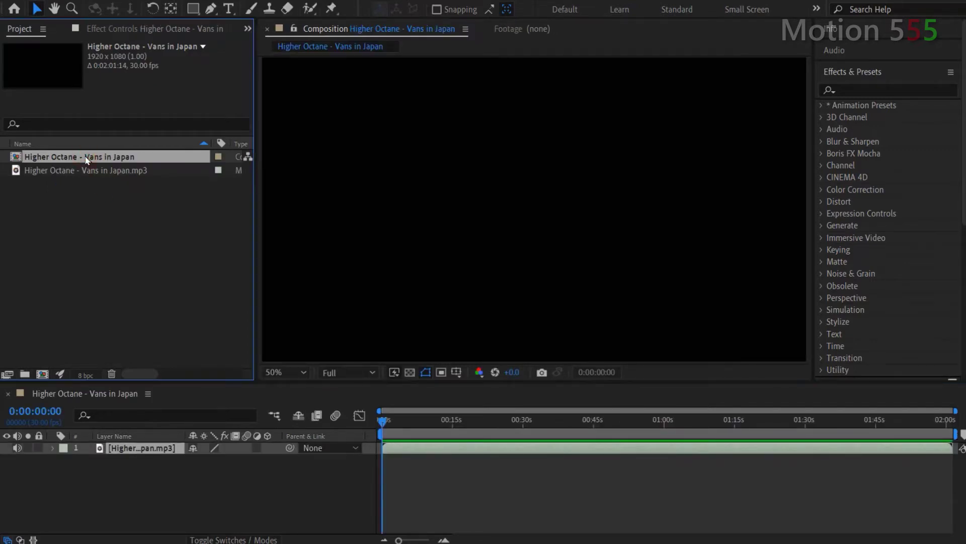
pyautogui.press('Return')
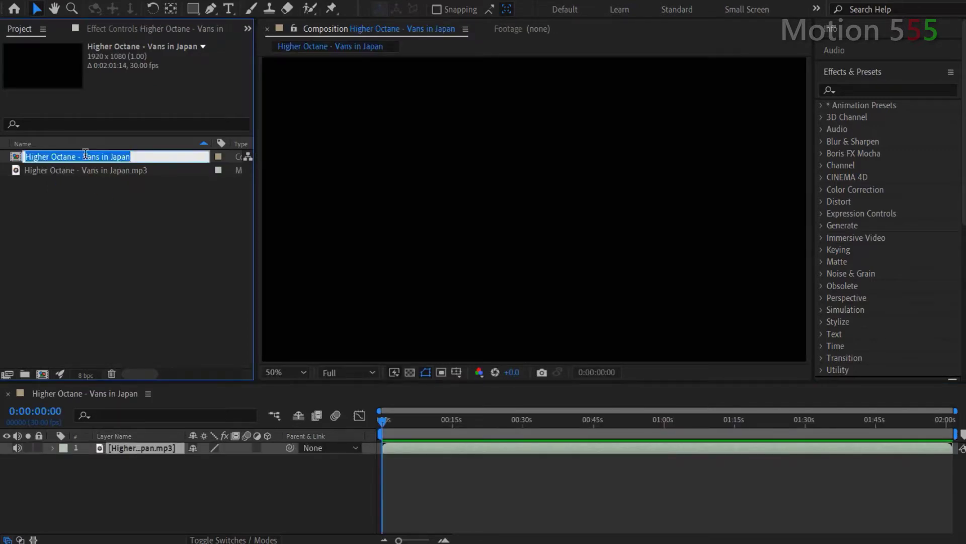
pyautogui.write('Audio')
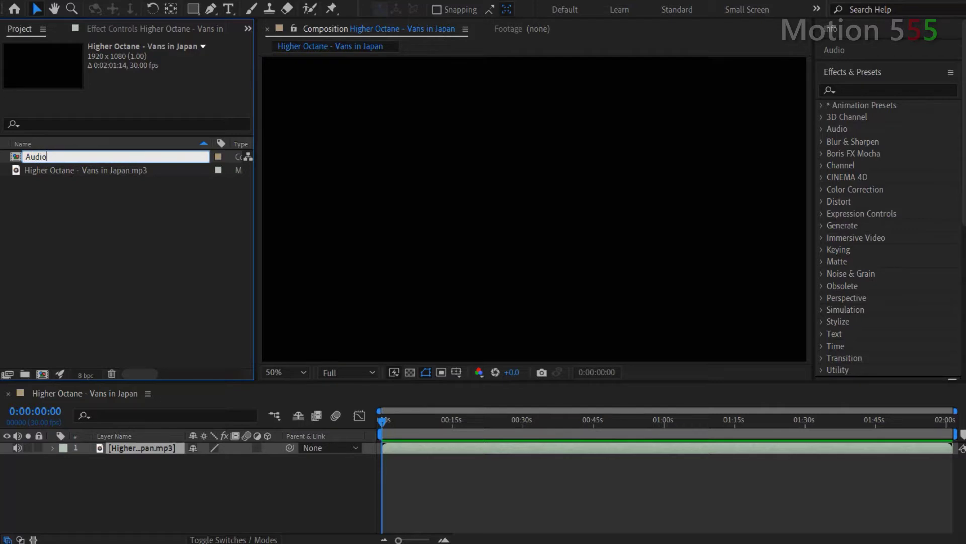
pyautogui.press('Return')
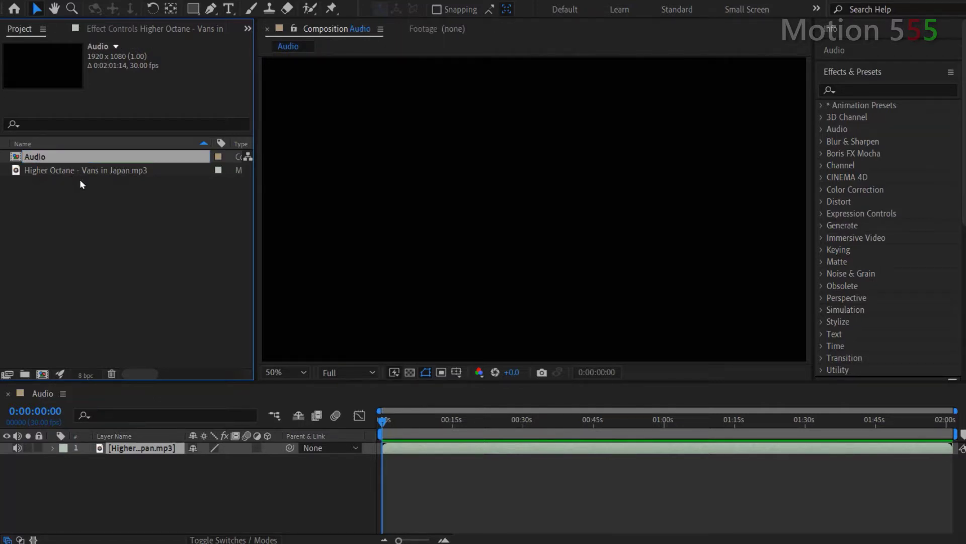
# Set the project colour depth to 16 bits per channel.
pyautogui.click(96, 378)
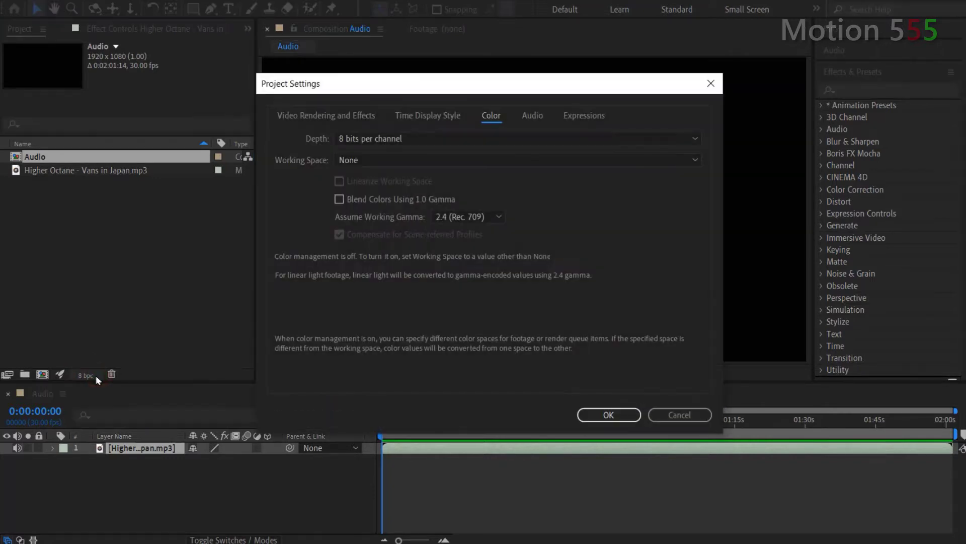
pyautogui.click(539, 138)
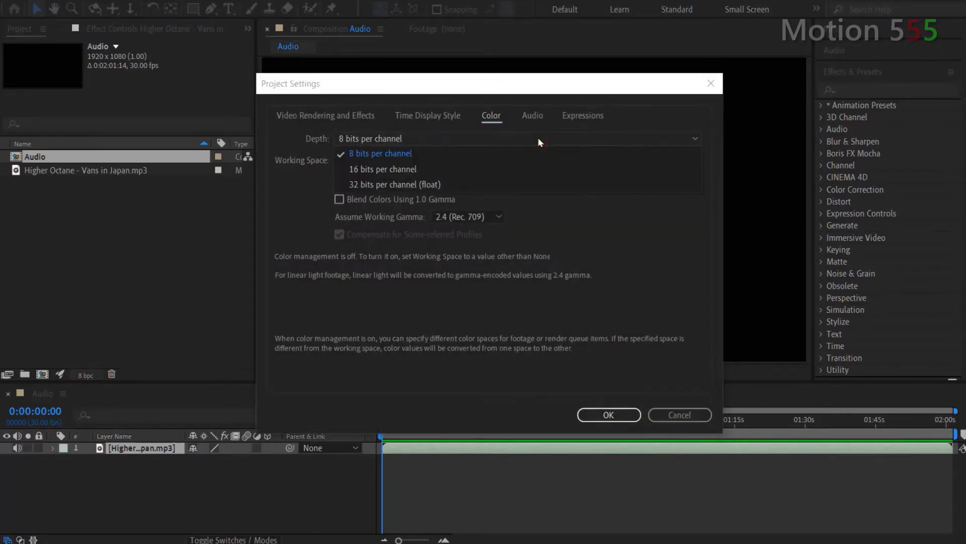
pyautogui.click(422, 169)
pyautogui.click(597, 415)
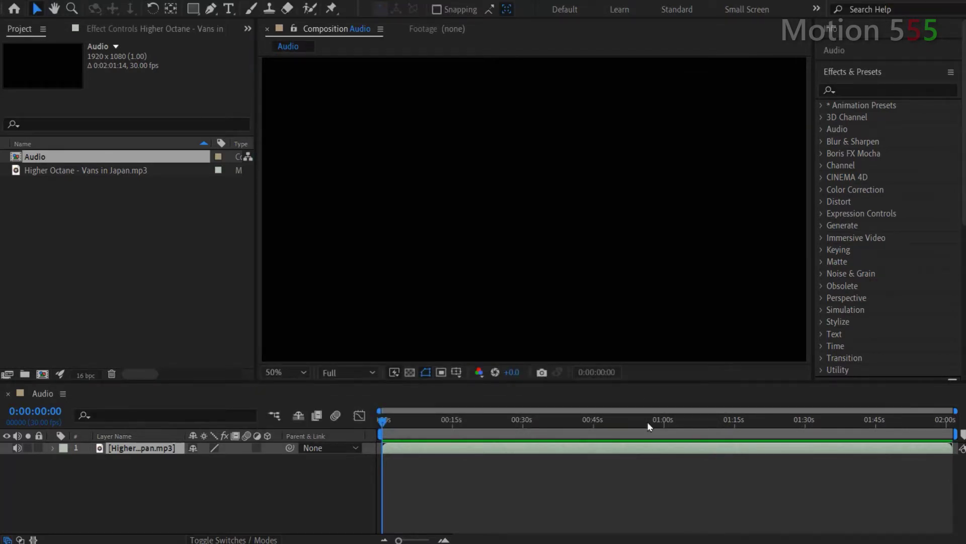
# Create the 'Audio Visualizer' comp from the HDTV 1080 preset at 30 fps, 0:01:00:00 long.
pyautogui.rightClick(101, 239)
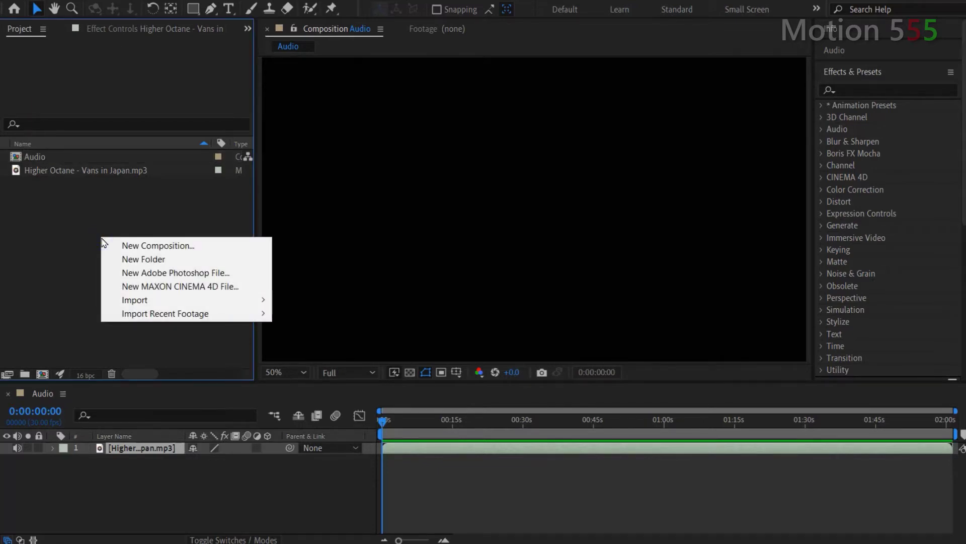
pyautogui.click(148, 247)
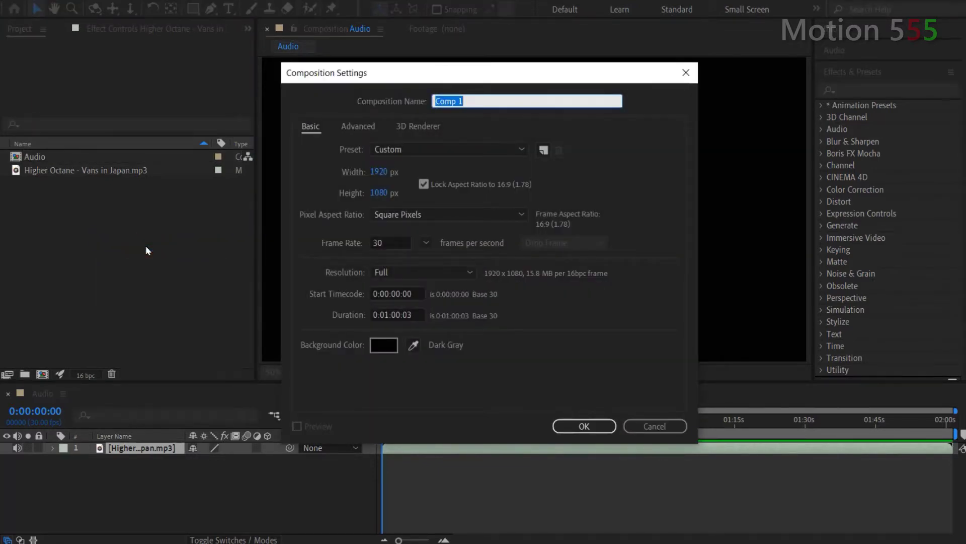
pyautogui.write('Audio Visualizer')
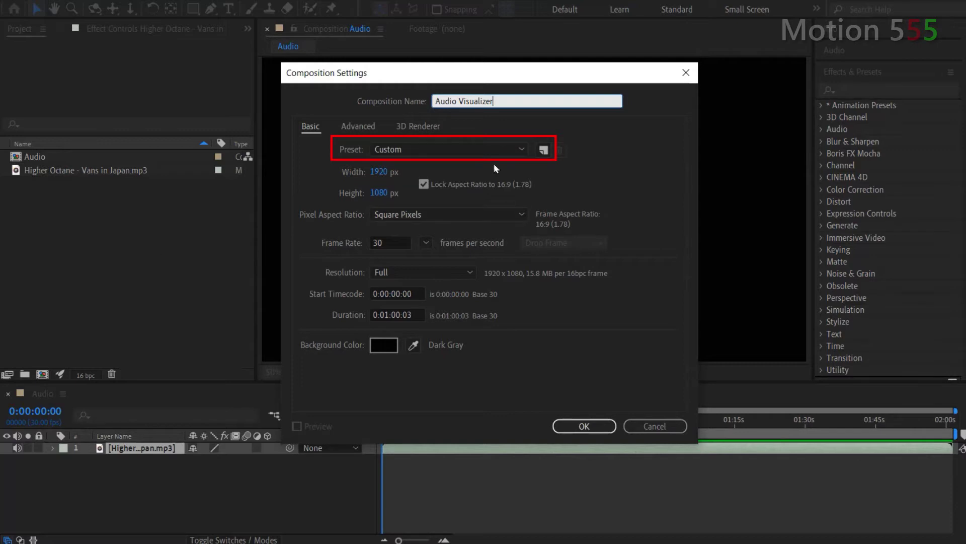
pyautogui.click(520, 150)
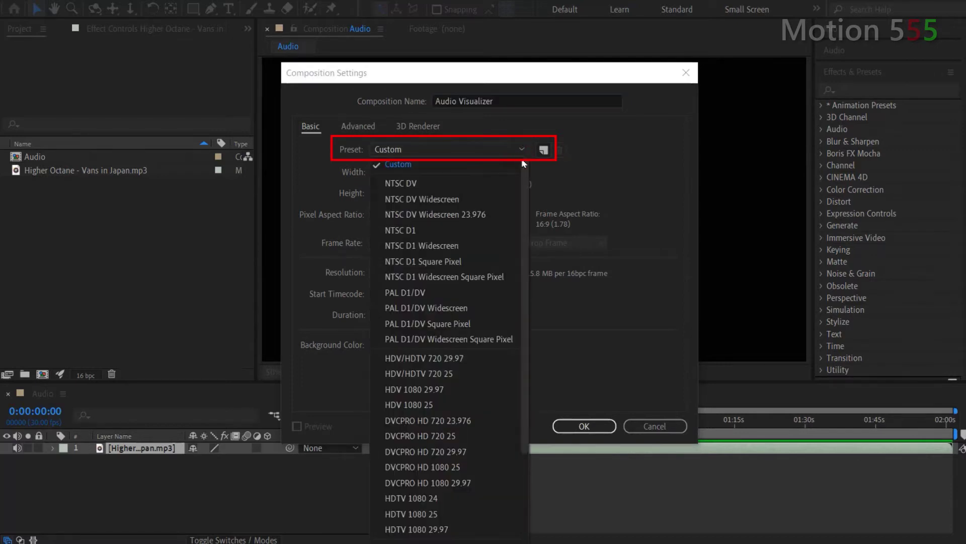
pyautogui.click(454, 497)
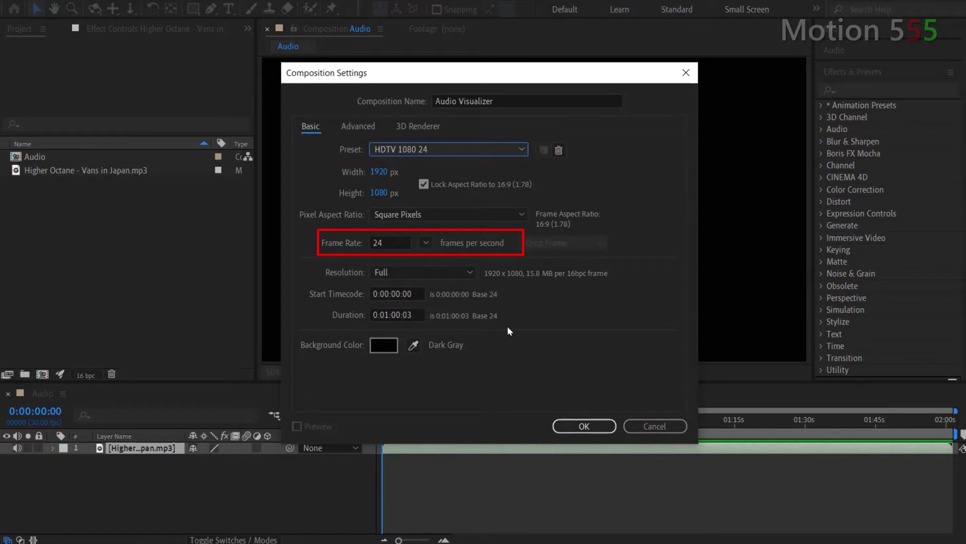
pyautogui.click(385, 243)
pyautogui.write('3.')
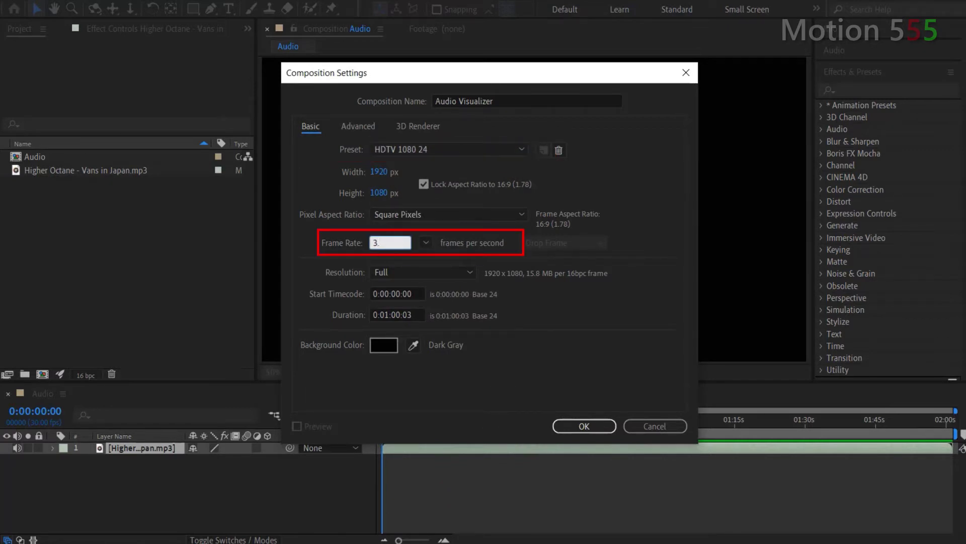
pyautogui.write('0')
pyautogui.click(417, 315)
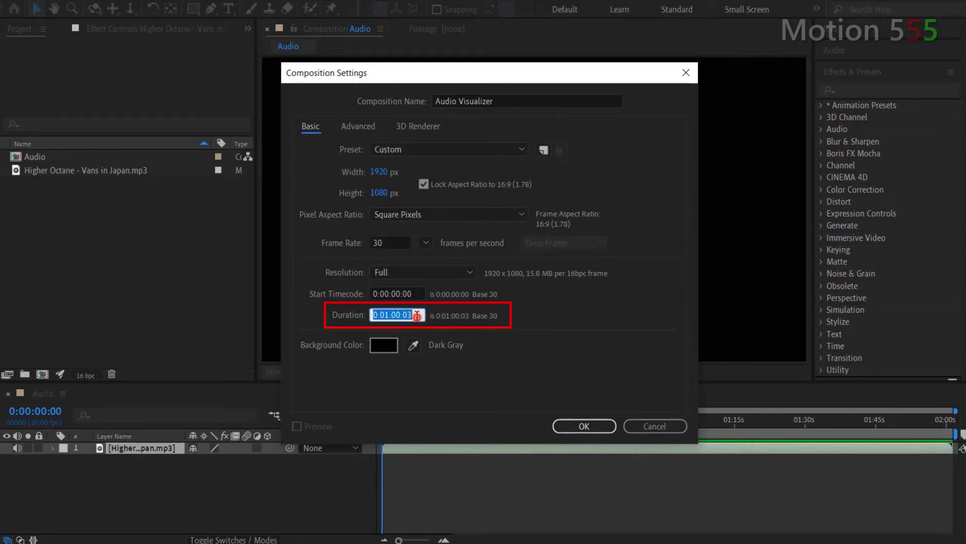
pyautogui.write('10000')
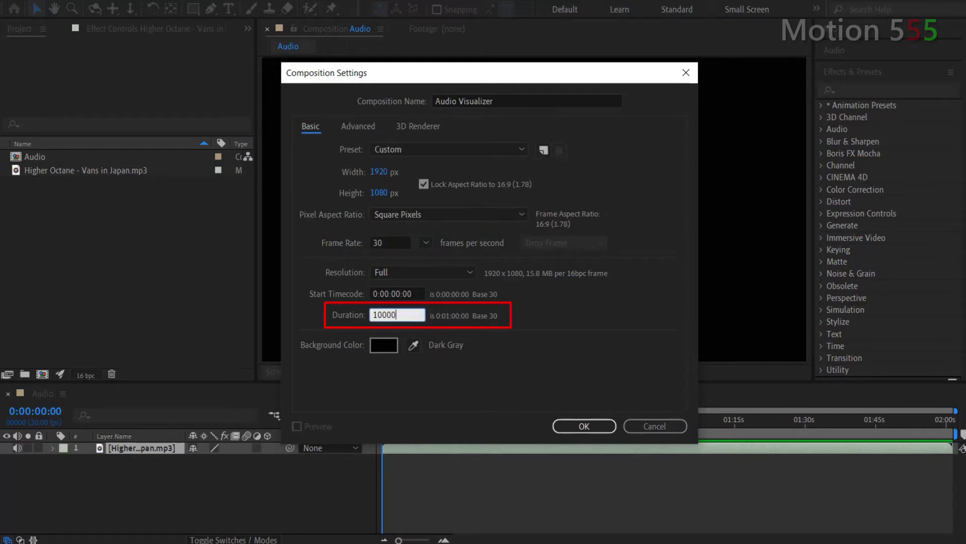
pyautogui.press('Tab')
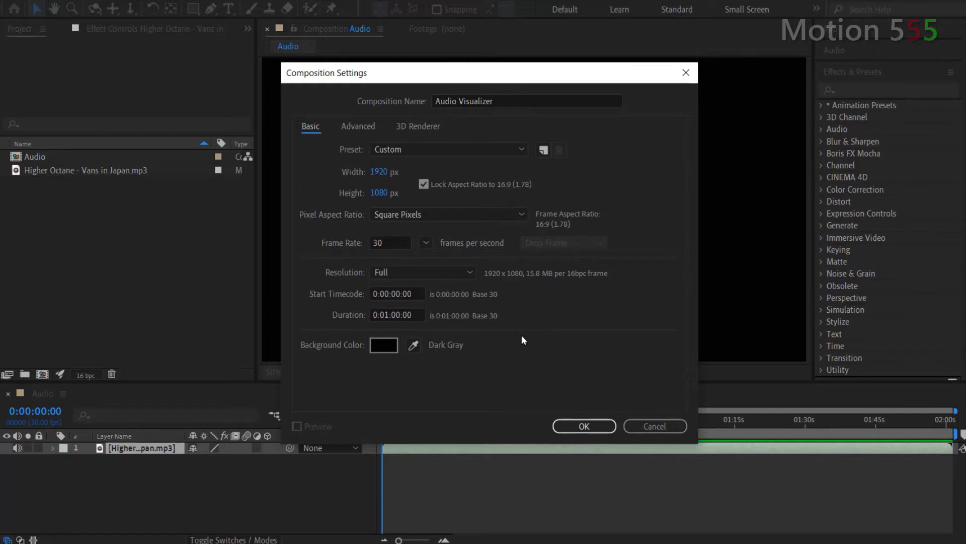
pyautogui.click(584, 426)
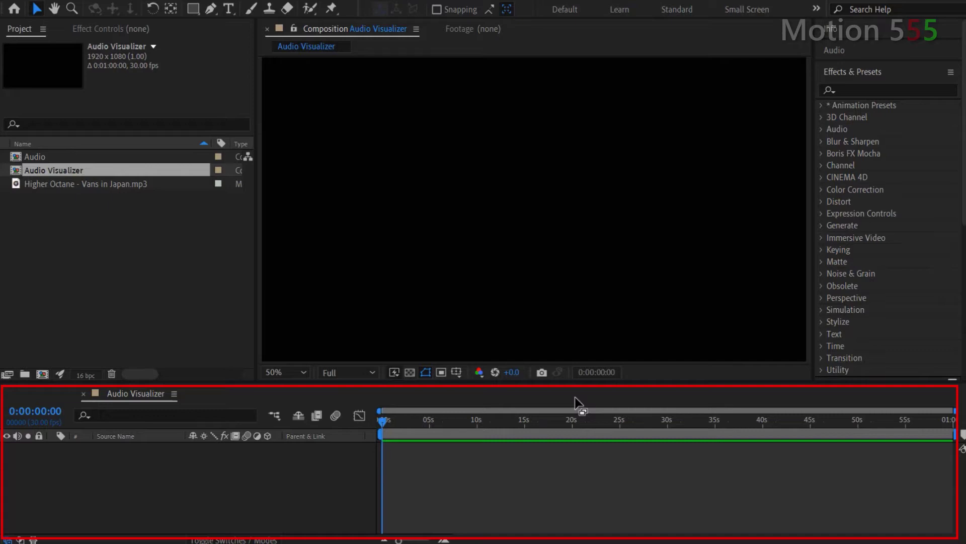
# Add a new 1920×1080 black solid named 'Audio React' to the timeline.
pyautogui.rightClick(174, 470)
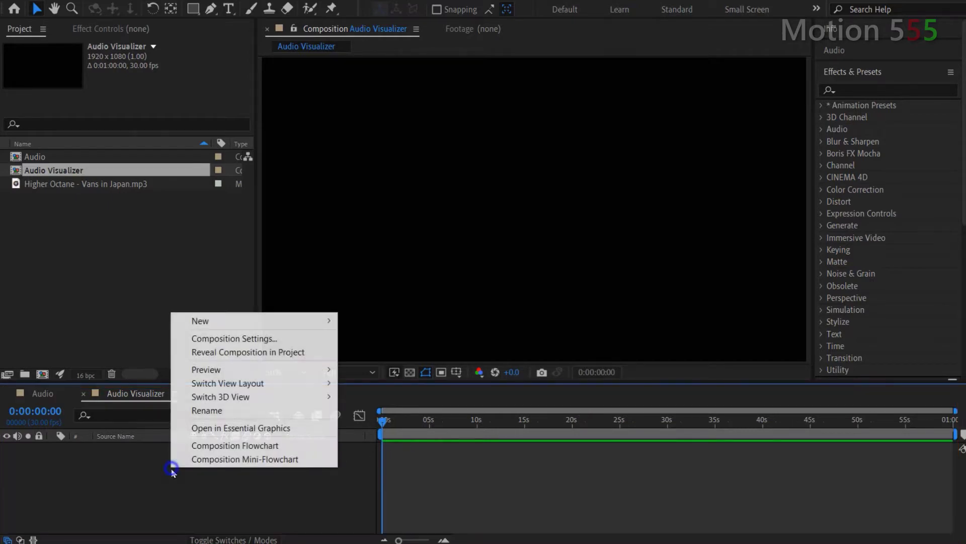
pyautogui.moveTo(304, 330)
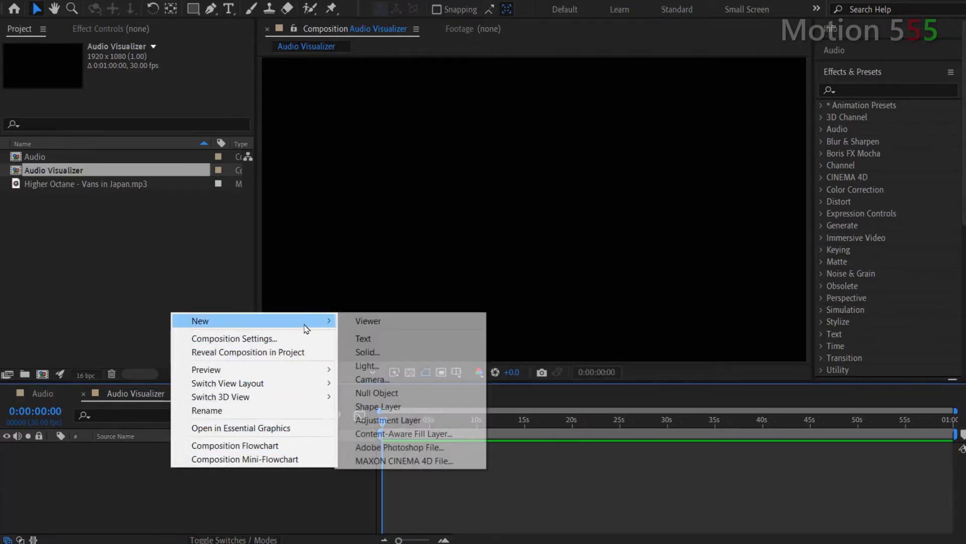
pyautogui.click(397, 356)
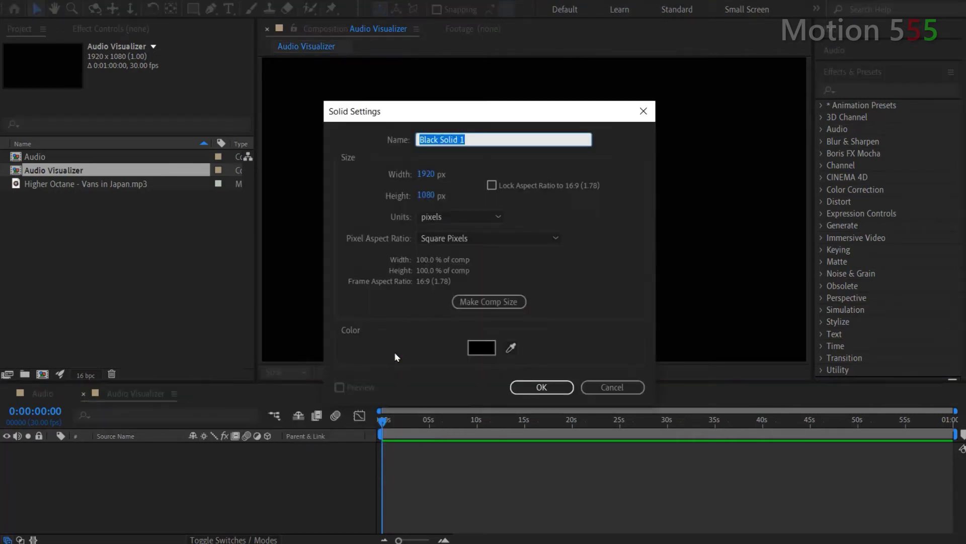
pyautogui.write('Audio React')
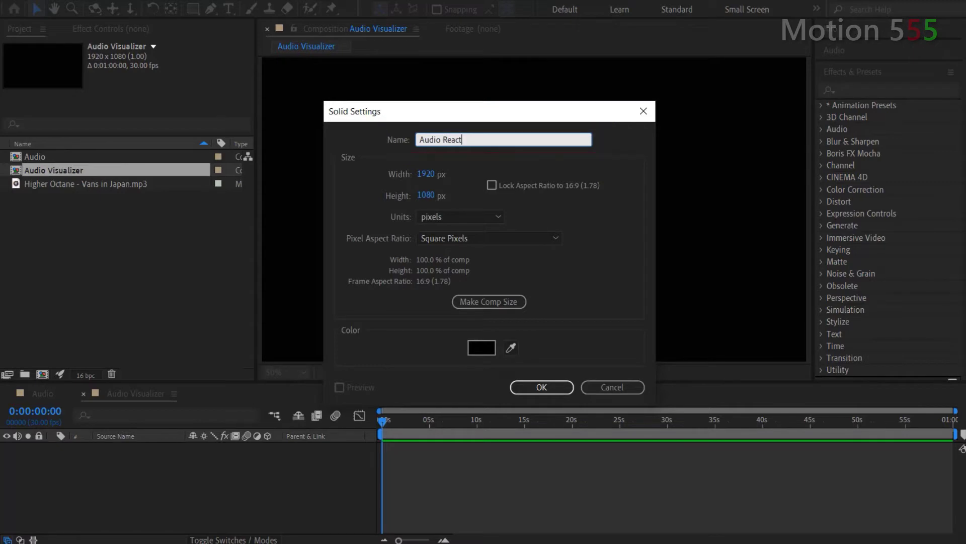
pyautogui.click(530, 387)
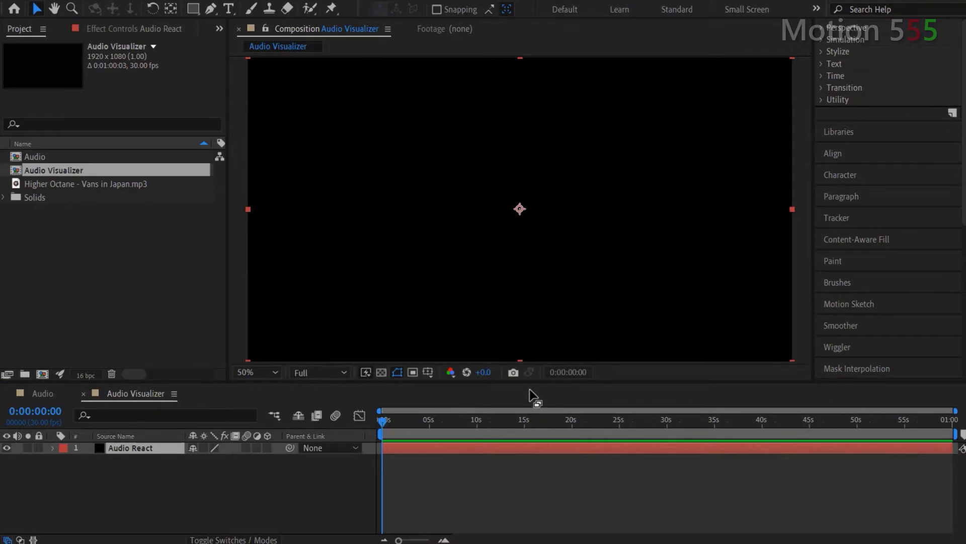
# Place the Audio comp in the timeline and apply Audio Spectrum to Audio React.
pyautogui.click(156, 158)
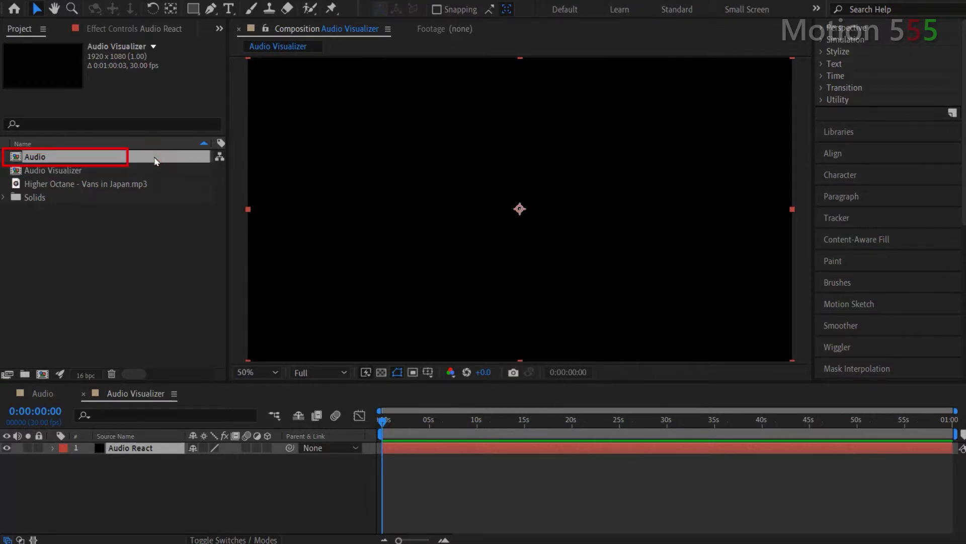
pyautogui.moveTo(155, 160); pyautogui.dragTo(189, 482)
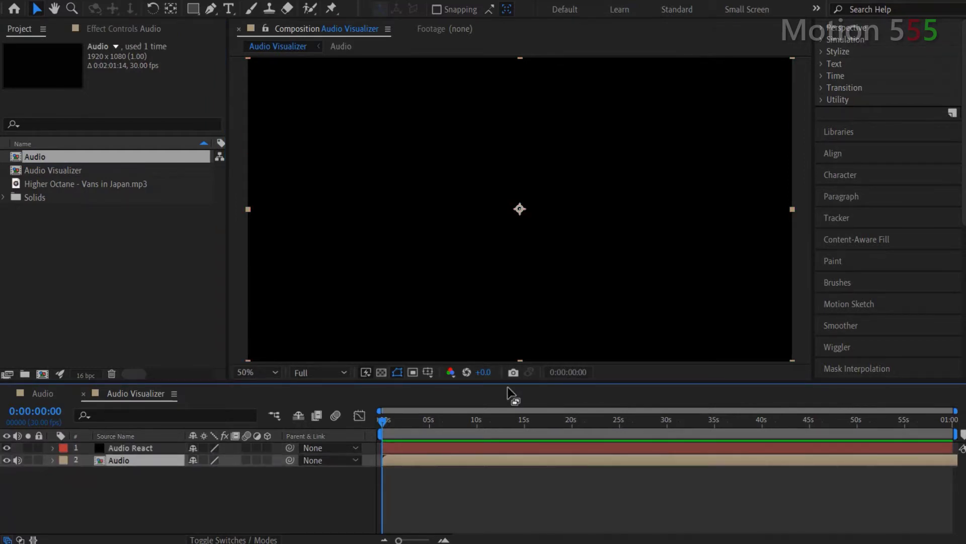
pyautogui.click(903, 136)
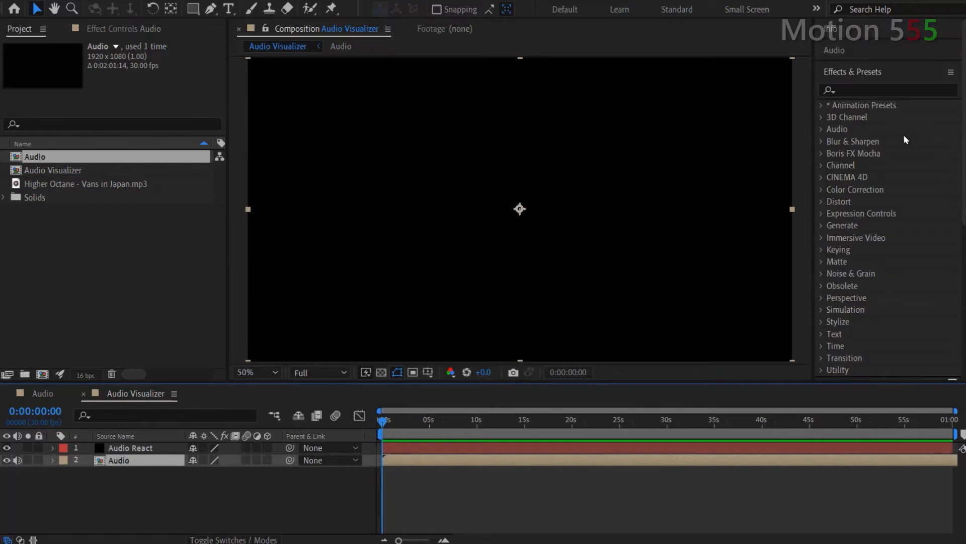
pyautogui.click(885, 91)
pyautogui.write('audio')
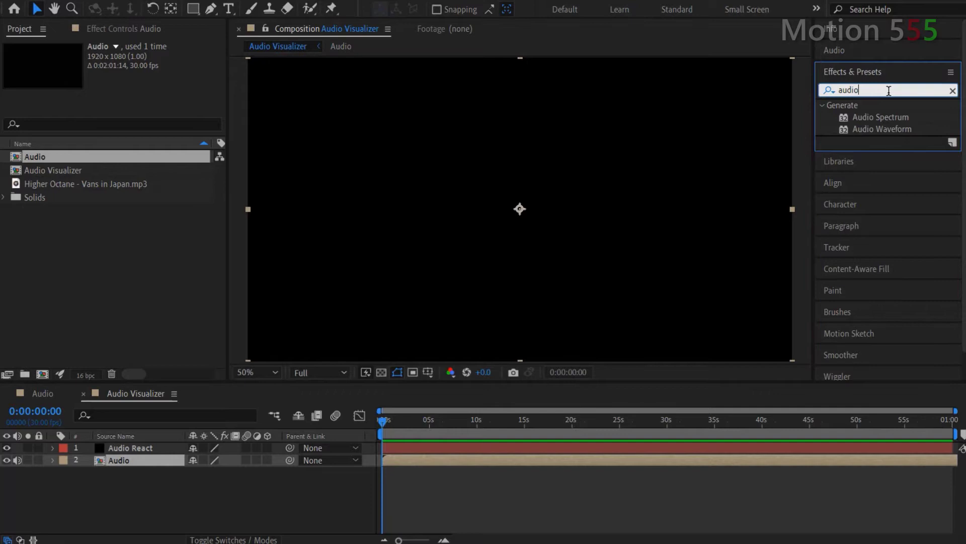
pyautogui.moveTo(881, 117); pyautogui.dragTo(160, 450)
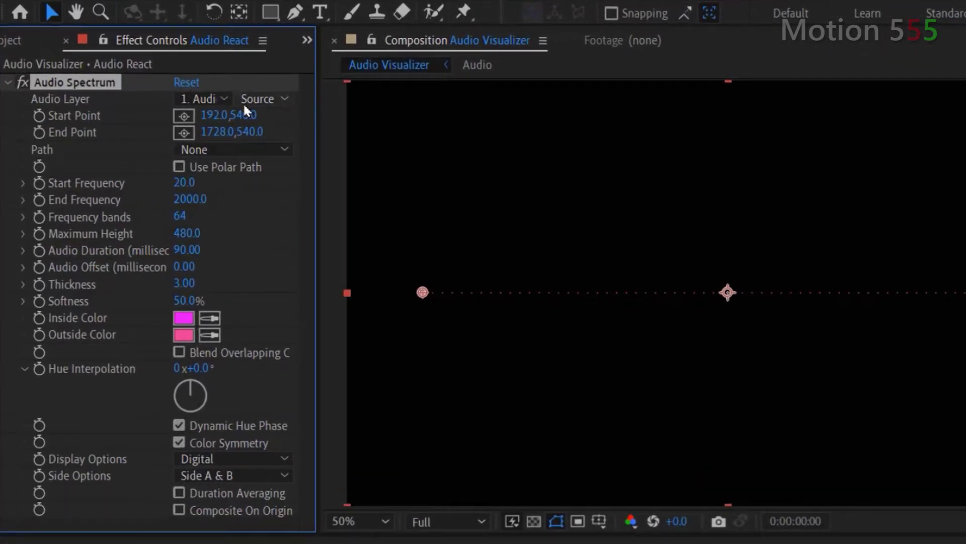
# Set the Audio Spectrum source to the Audio layer, frequencies 150–250, 45 bands.
pyautogui.click(224, 99)
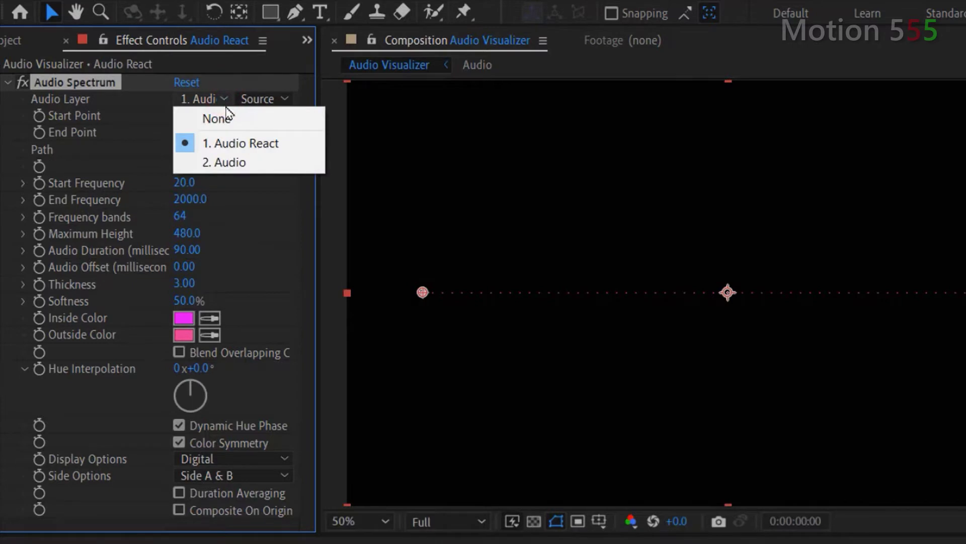
pyautogui.click(272, 163)
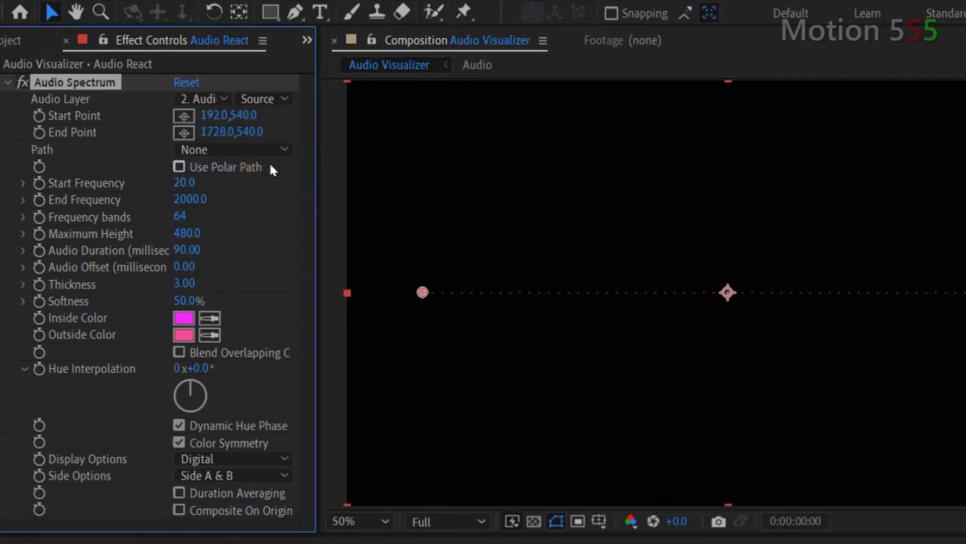
pyautogui.click(185, 182)
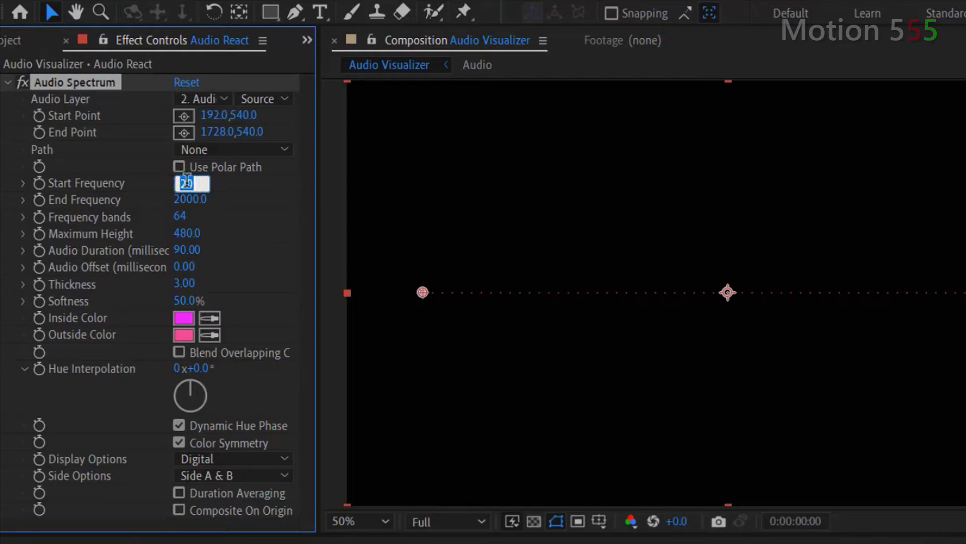
pyautogui.write('150')
pyautogui.press('Return')
pyautogui.click(199, 199)
pyautogui.write('250')
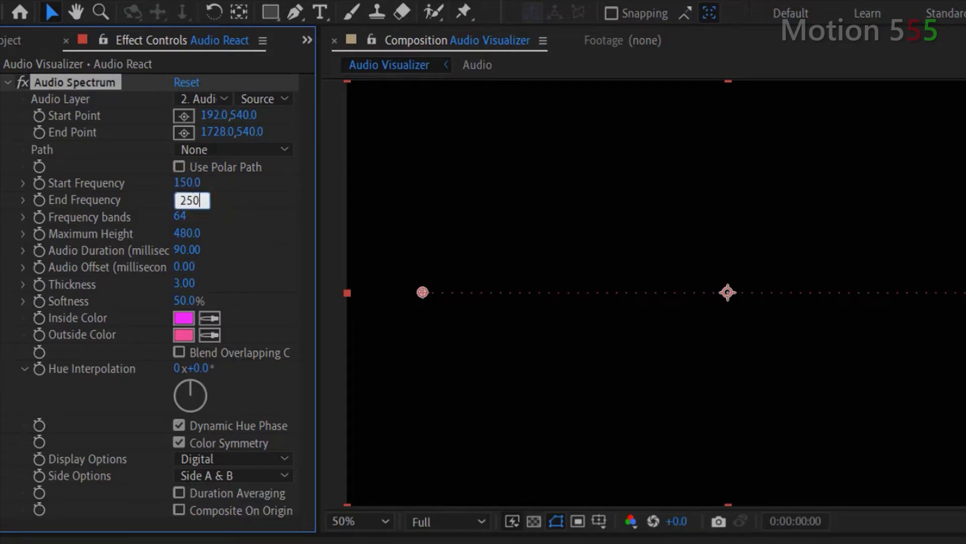
pyautogui.press('Return')
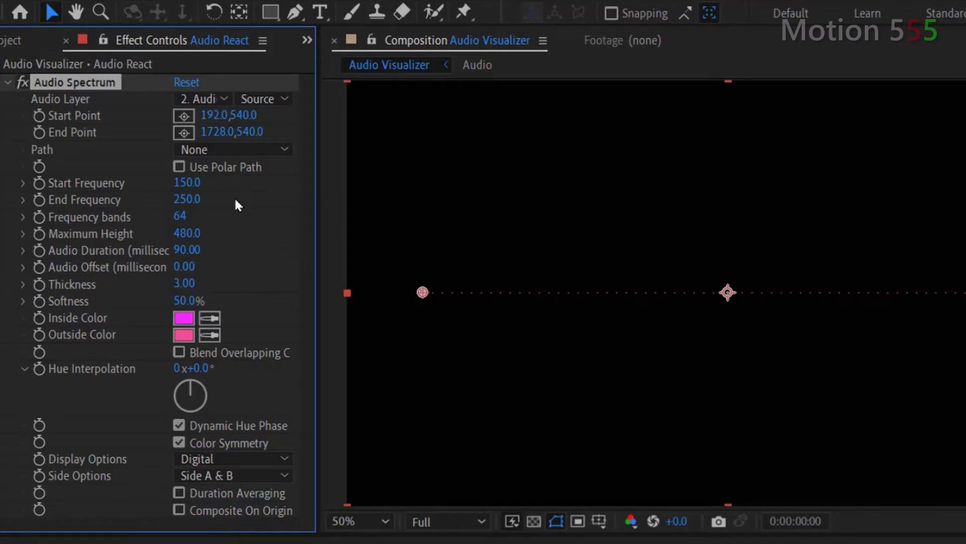
pyautogui.click(199, 217)
pyautogui.click(182, 215)
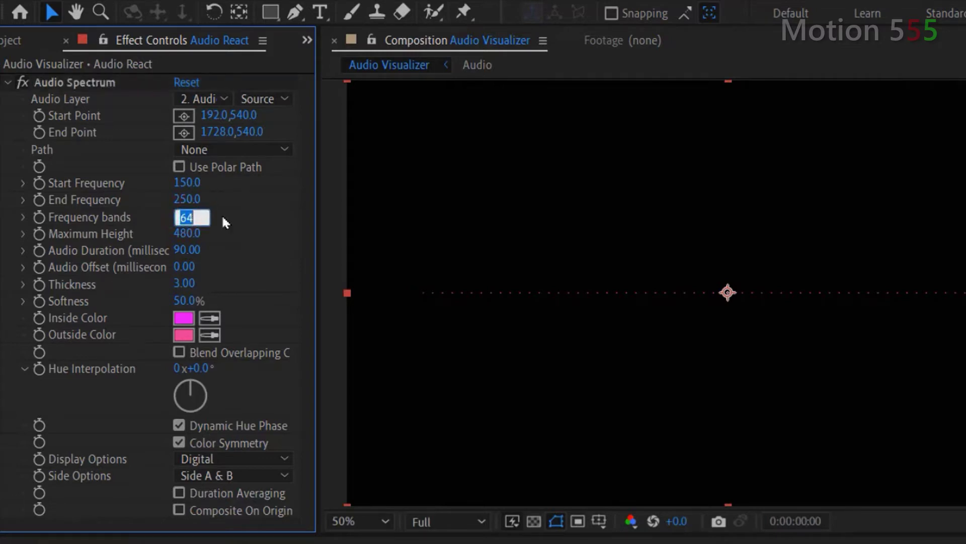
pyautogui.write('45')
pyautogui.press('Return')
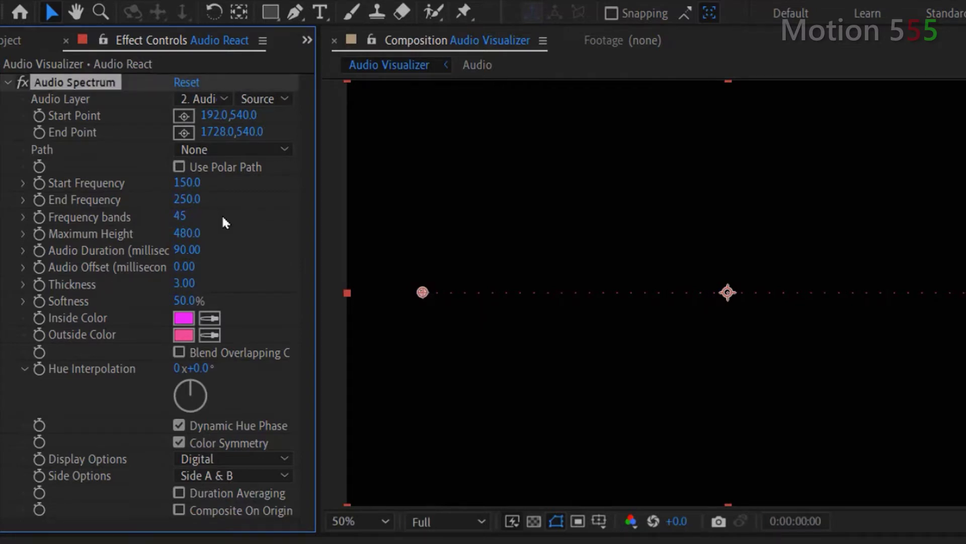
# Set Maximum Height 1500, Audio Duration 120, Thickness 5 and Softness 0.
pyautogui.click(186, 233)
pyautogui.write('1500')
pyautogui.press('Return')
pyautogui.click(187, 250)
pyautogui.write('120')
pyautogui.press('Return')
pyautogui.click(184, 283)
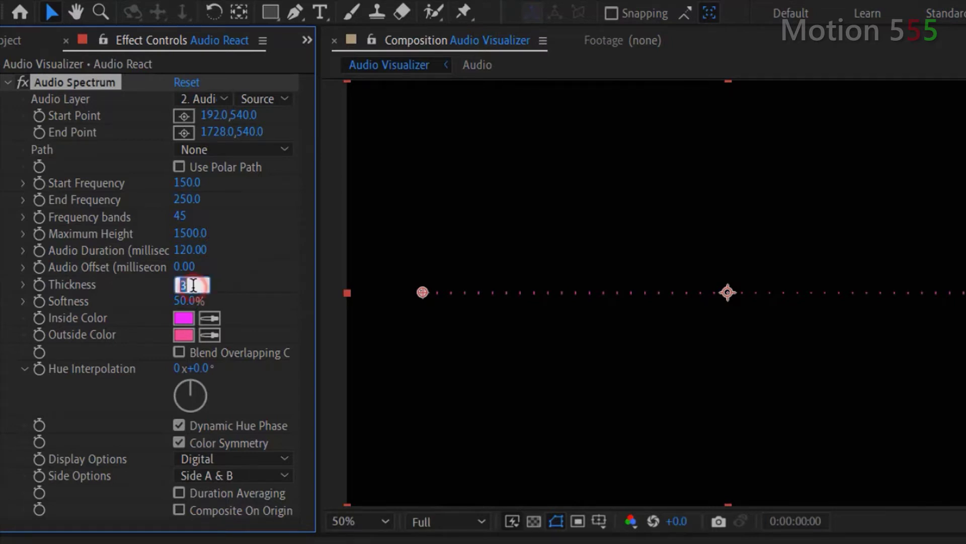
pyautogui.write('5')
pyautogui.press('Return')
pyautogui.click(186, 301)
pyautogui.write('0')
pyautogui.press('Return')
# Make inside and outside colours white (FFFFFF) and draw the spectrum on Side A only.
pyautogui.click(184, 318)
pyautogui.write('FFFFFF')
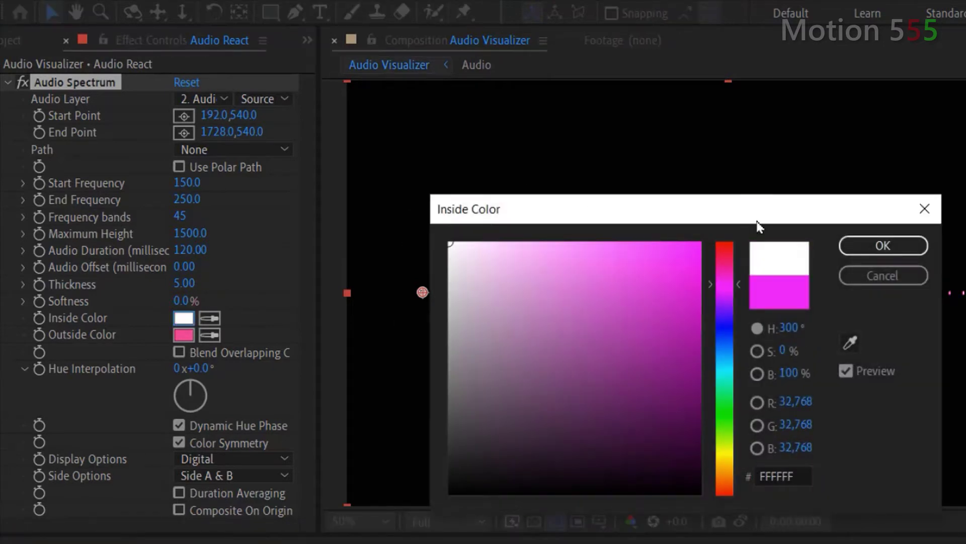
pyautogui.click(883, 245)
pyautogui.click(210, 335)
pyautogui.click(181, 317)
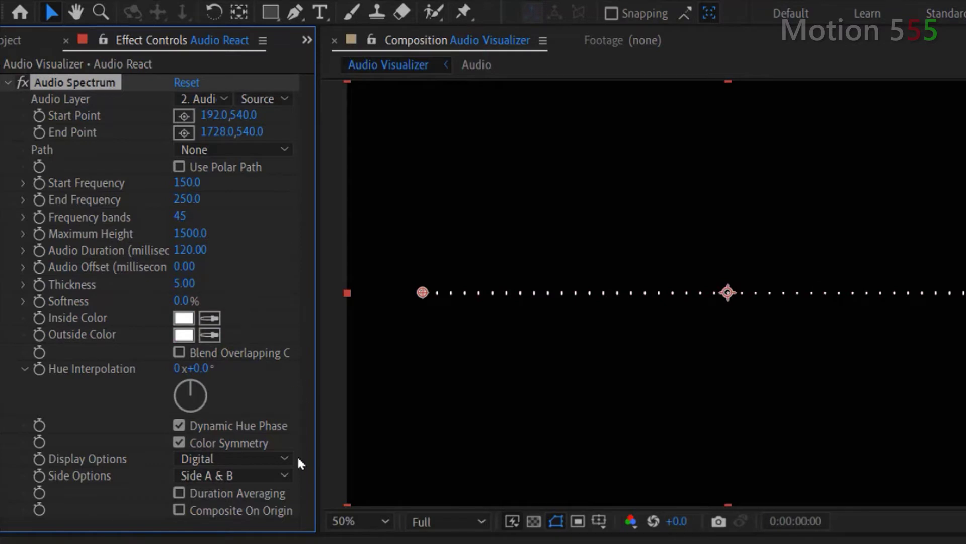
pyautogui.click(288, 475)
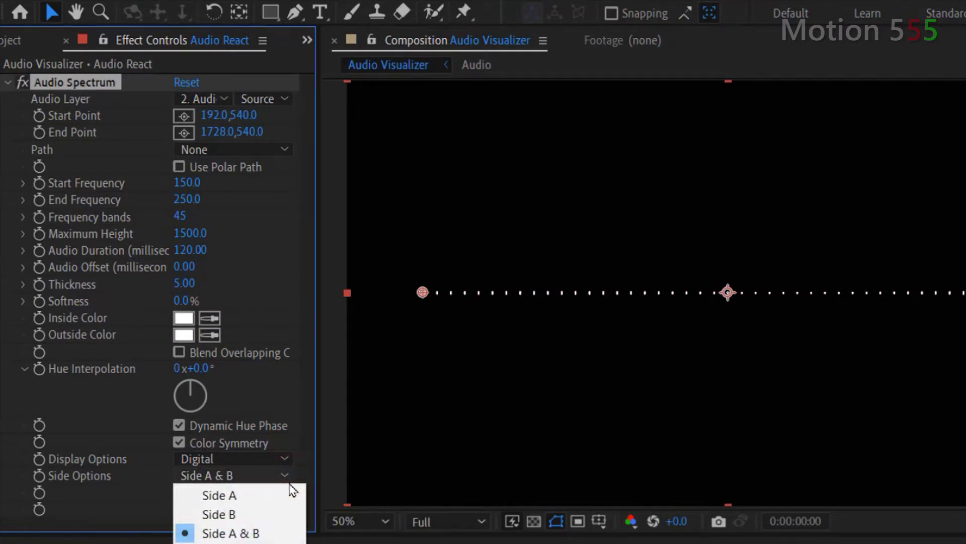
pyautogui.click(288, 495)
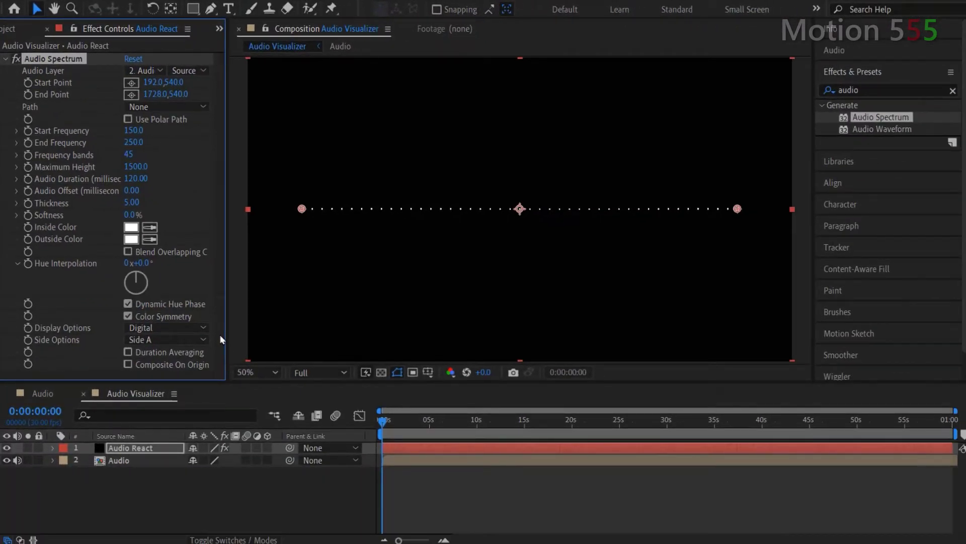
# Save the project with the configured Audio Spectrum.
pyautogui.hotkey('ctrl', 's')
pyautogui.click(337, 510)
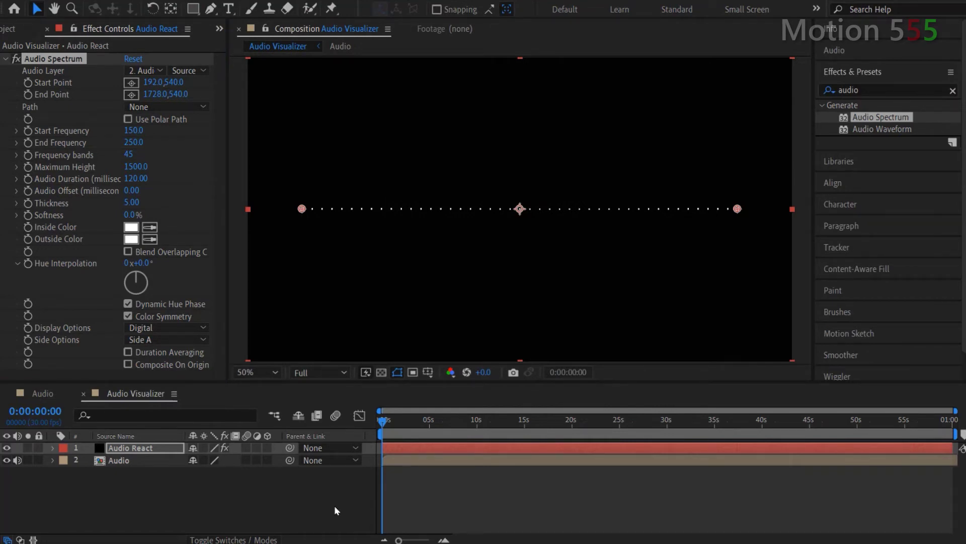
# Search for 'minimax' and apply Minimax to Audio React.
pyautogui.click(864, 89)
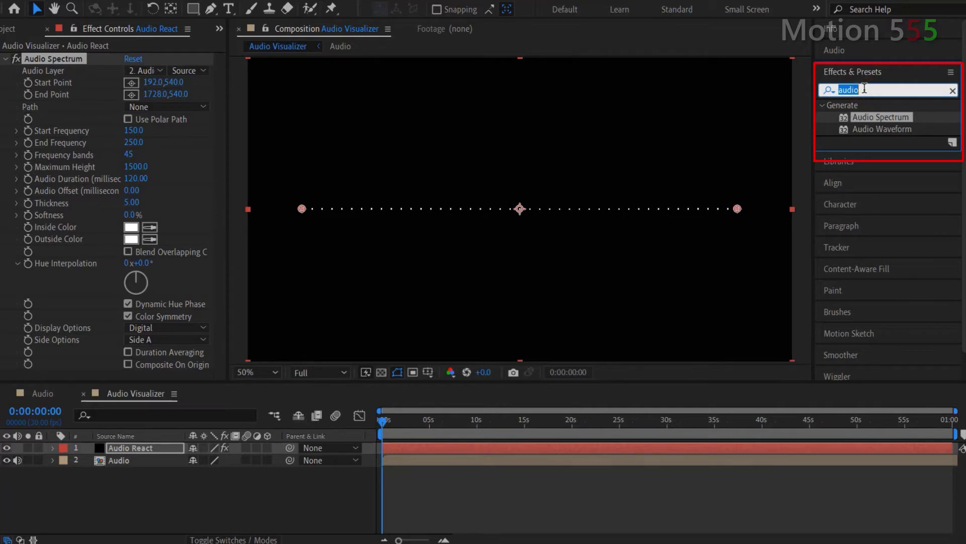
pyautogui.write('minimax')
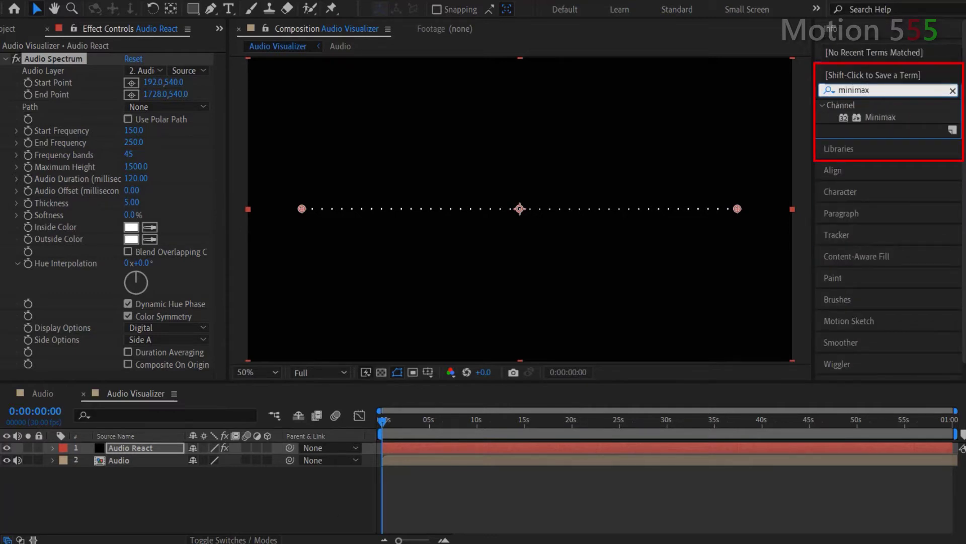
pyautogui.click(864, 89)
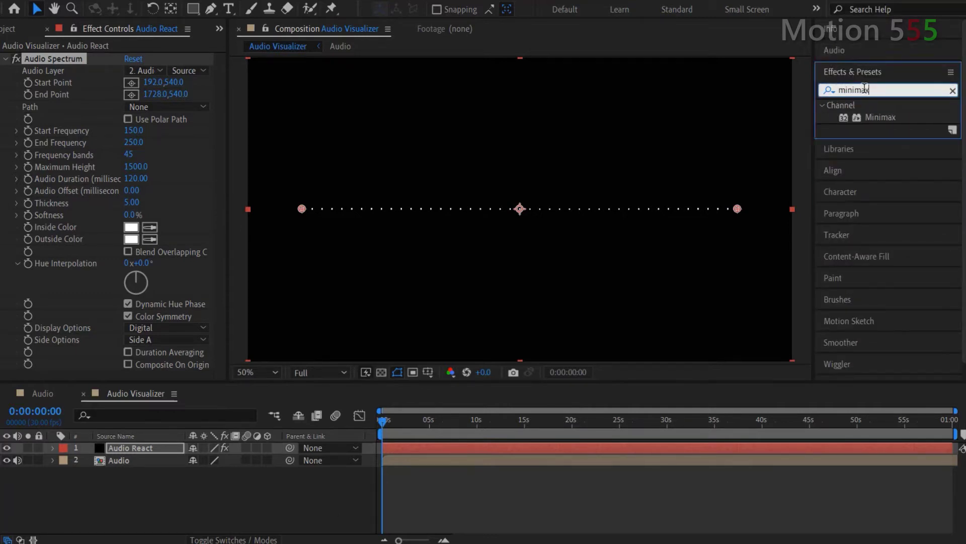
pyautogui.moveTo(881, 116); pyautogui.dragTo(162, 358)
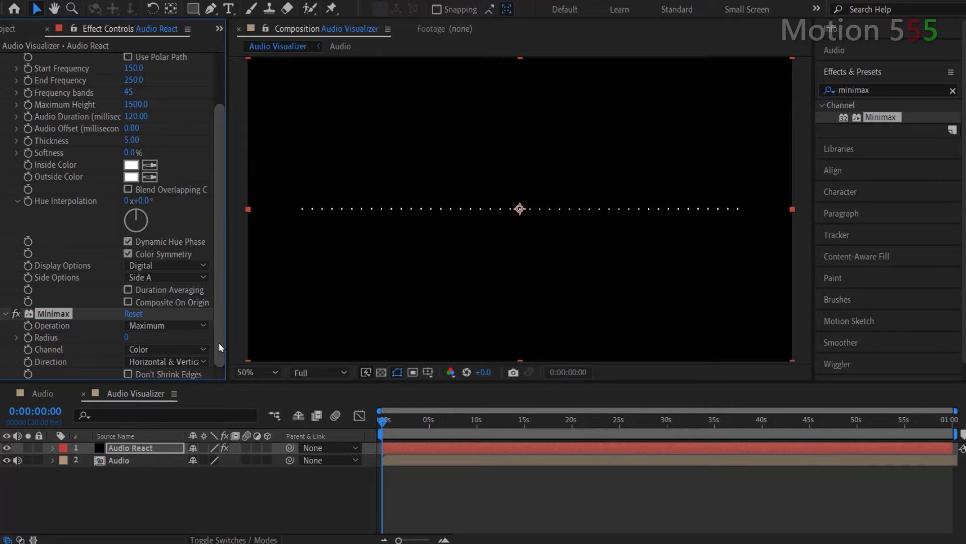
# Set Minimax to radius 10, Alpha and Color channel, Just Horizontal direction.
pyautogui.click(132, 338)
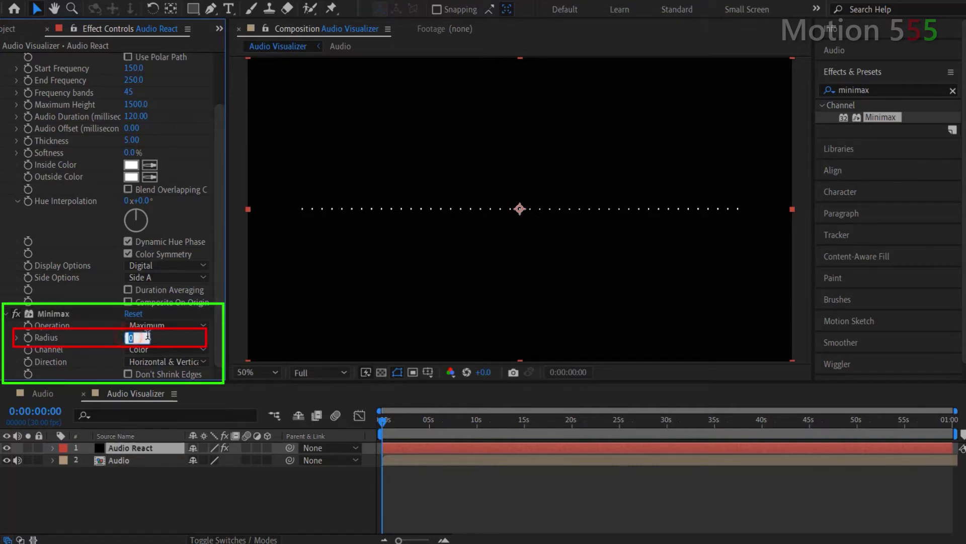
pyautogui.write('10')
pyautogui.press('Return')
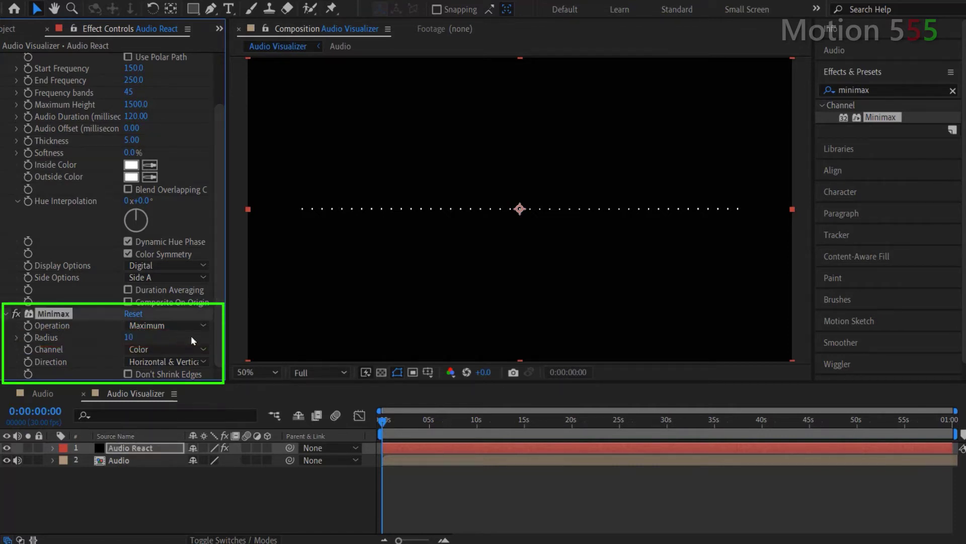
pyautogui.click(201, 349)
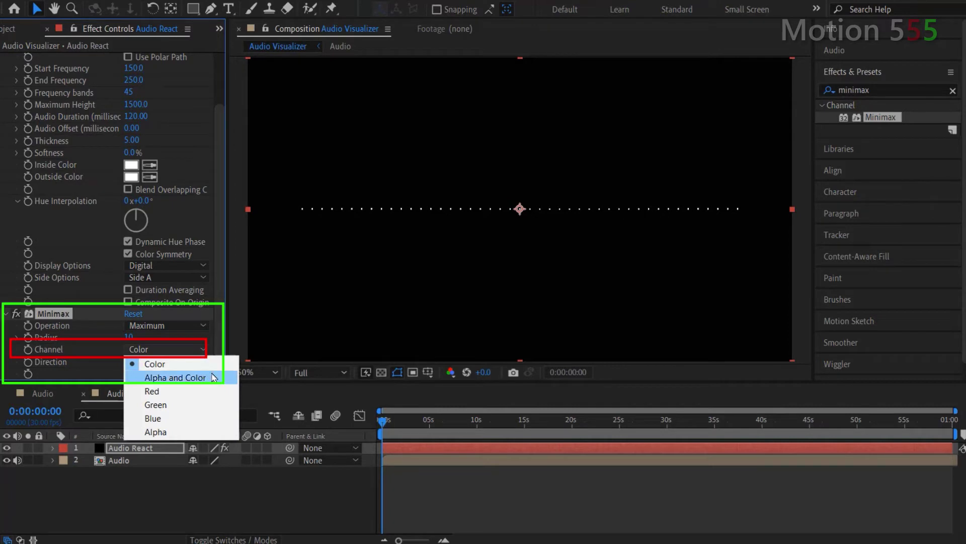
pyautogui.click(212, 377)
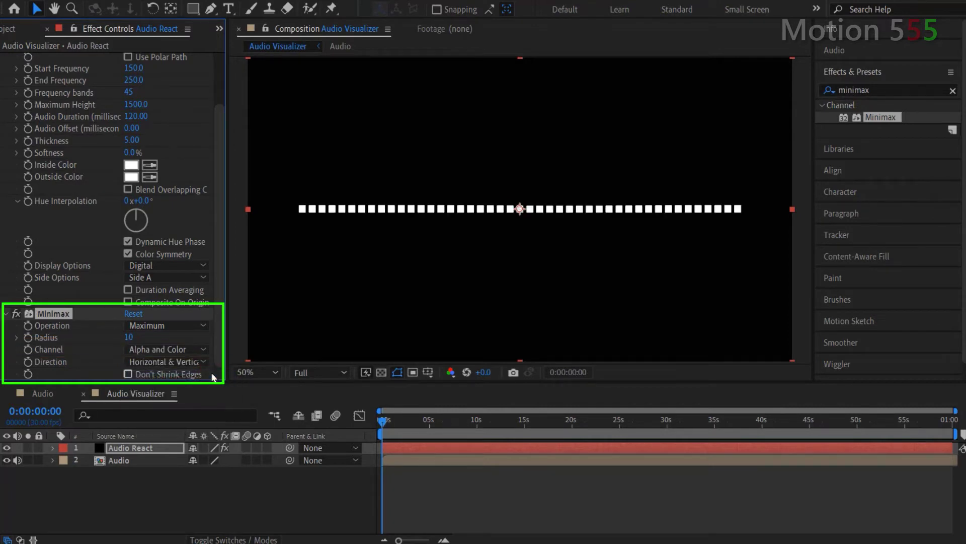
pyautogui.click(204, 362)
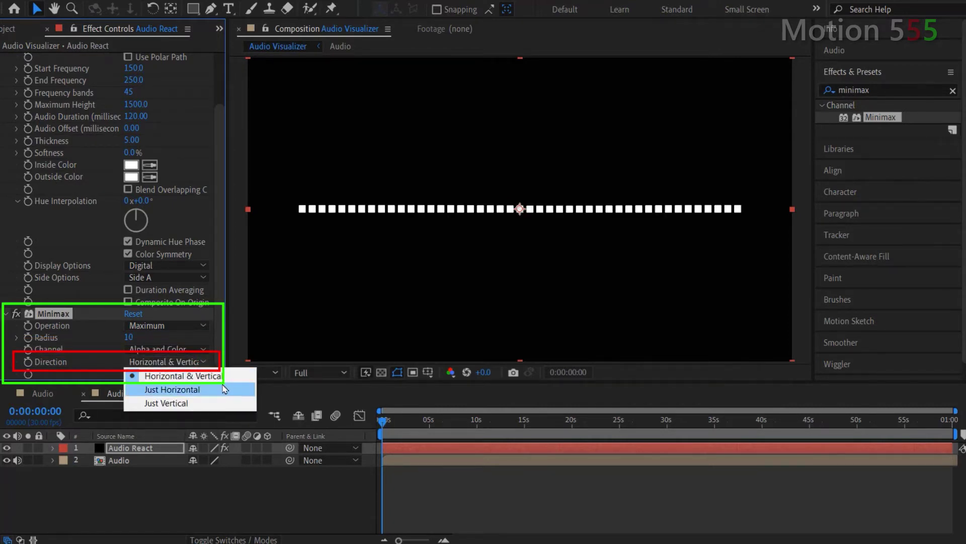
pyautogui.click(173, 389)
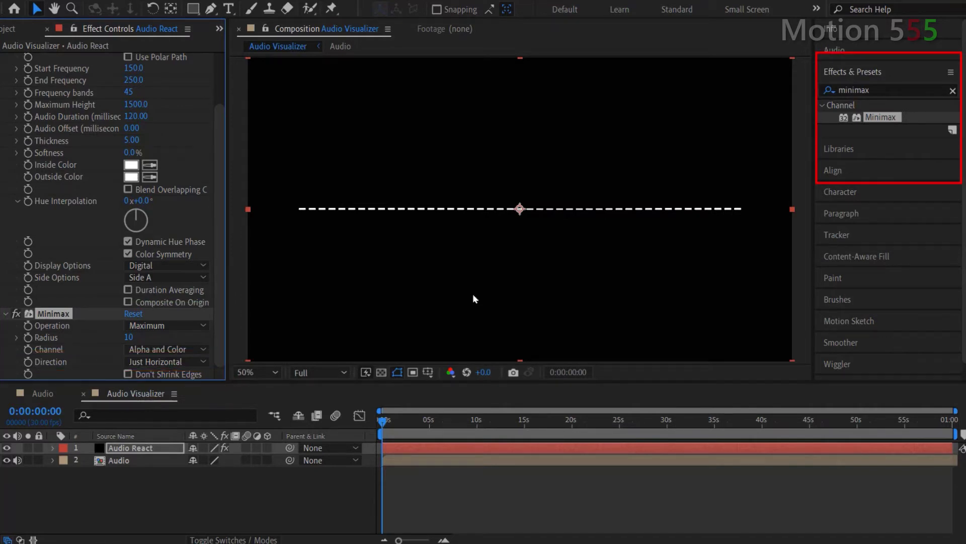
# Search 'vene' and apply Venetian Blinds to Audio React.
pyautogui.doubleClick(878, 90)
pyautogui.write('vene')
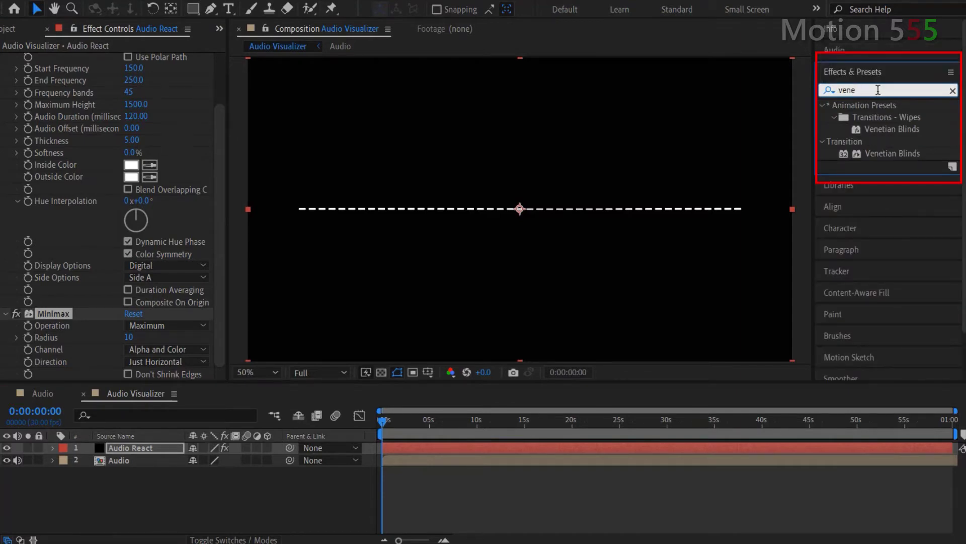
pyautogui.moveTo(892, 153); pyautogui.dragTo(174, 456)
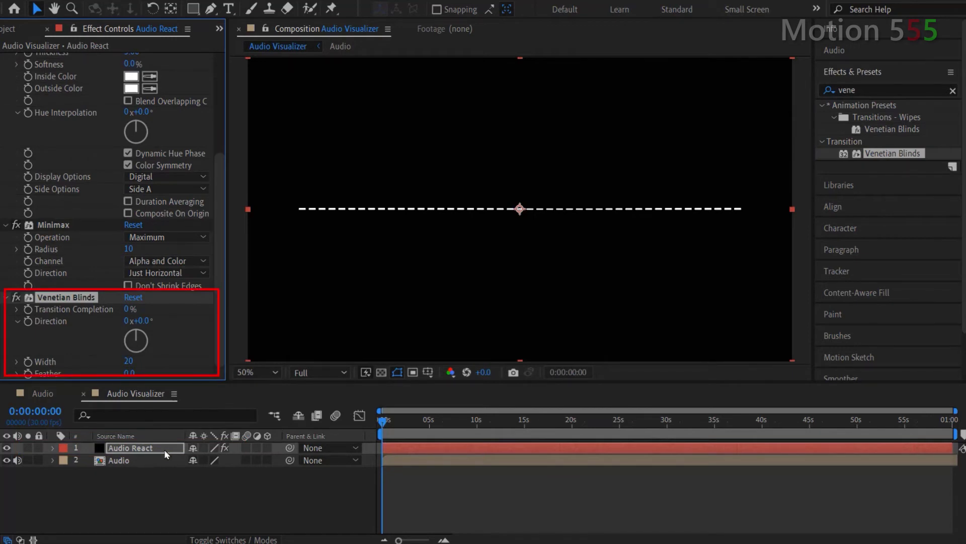
# Set Venetian Blinds to 30% completion, 90° direction and width 20.
pyautogui.click(128, 309)
pyautogui.write('30')
pyautogui.press('Return')
pyautogui.click(143, 321)
pyautogui.write('90')
pyautogui.press('Return')
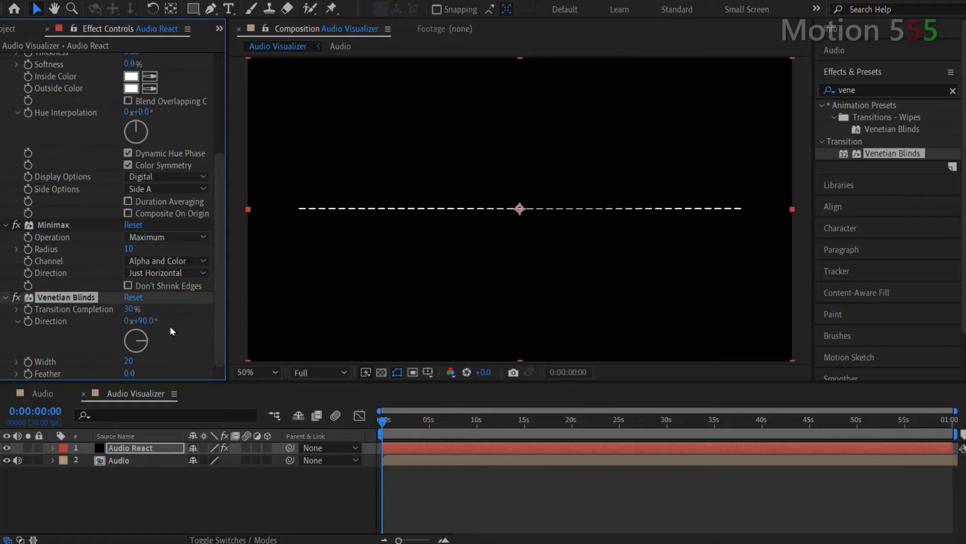
pyautogui.moveTo(384, 422); pyautogui.dragTo(428, 428)
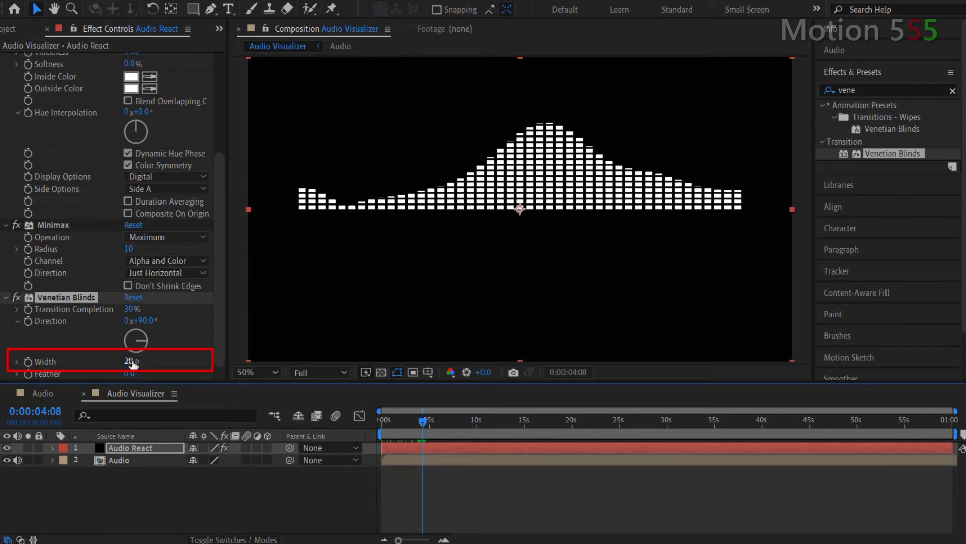
pyautogui.moveTo(132, 361); pyautogui.dragTo(130, 365)
pyautogui.click(134, 504)
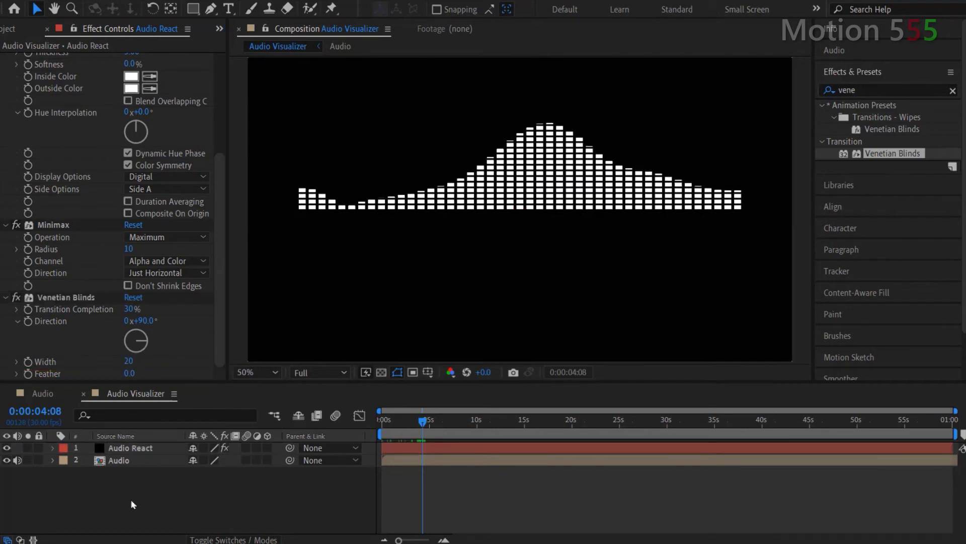
# Search 'color g' and apply 4-Color Gradient to Audio React.
pyautogui.click(881, 91)
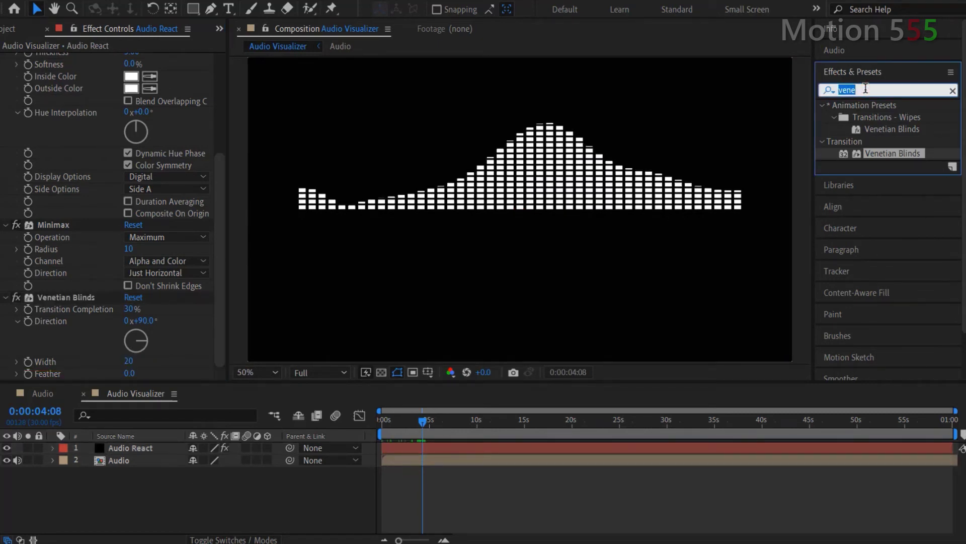
pyautogui.write('color')
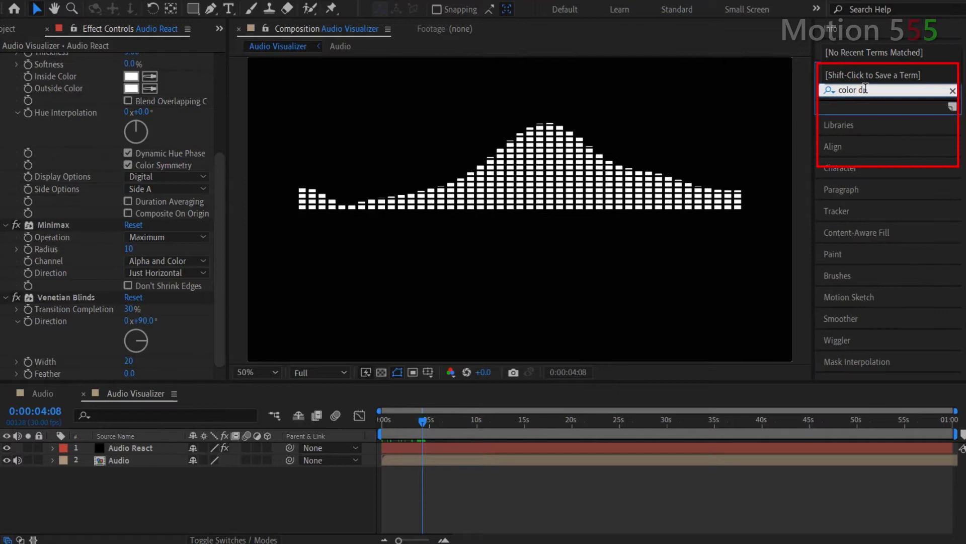
pyautogui.write(' g')
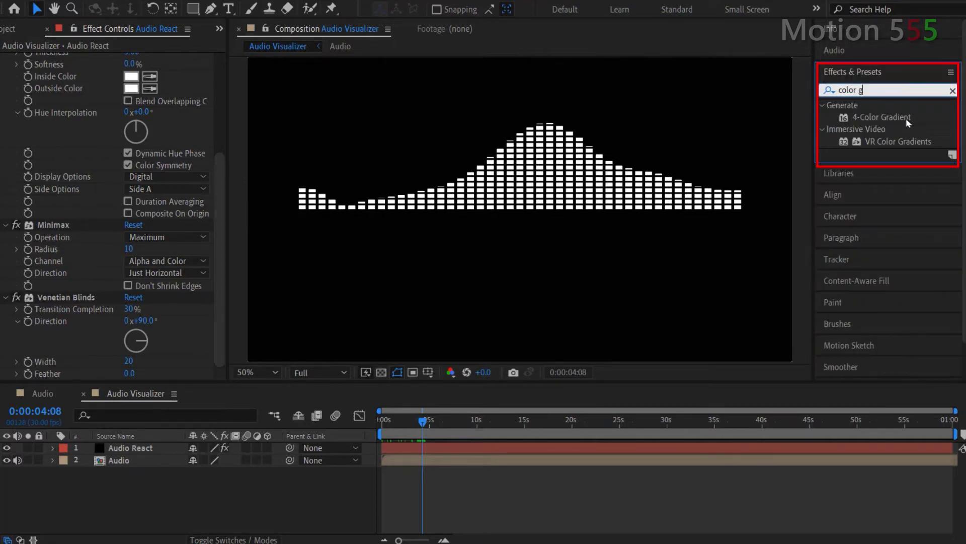
pyautogui.moveTo(882, 116); pyautogui.dragTo(161, 453)
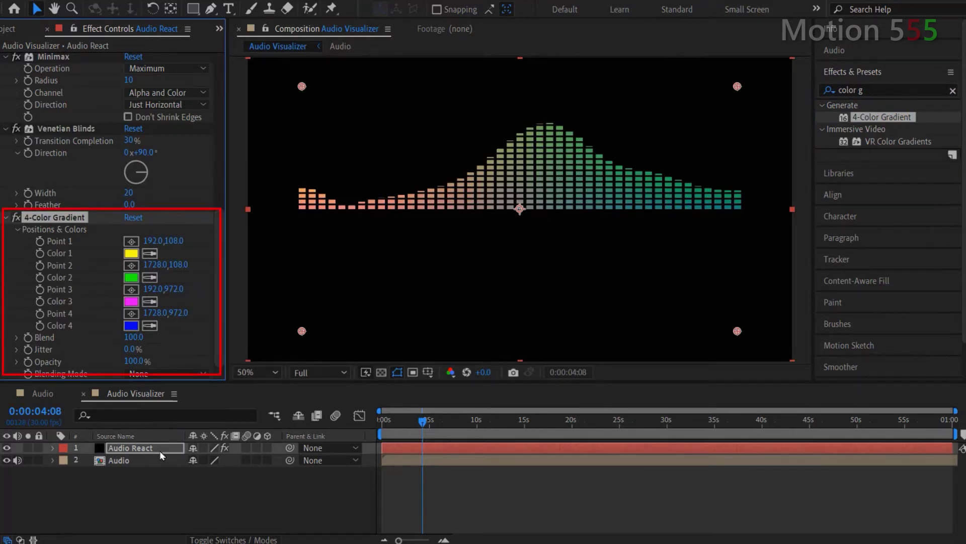
# Set Color 1 through Color 4 of the gradient to bright green.
pyautogui.click(131, 253)
pyautogui.click(518, 298)
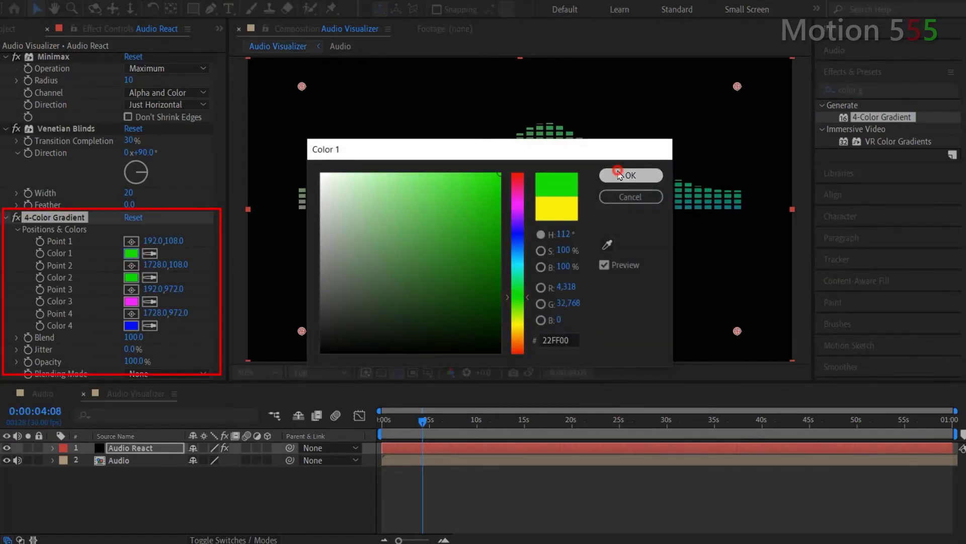
pyautogui.click(619, 175)
pyautogui.click(149, 301)
pyautogui.click(130, 277)
pyautogui.click(150, 325)
pyautogui.click(131, 301)
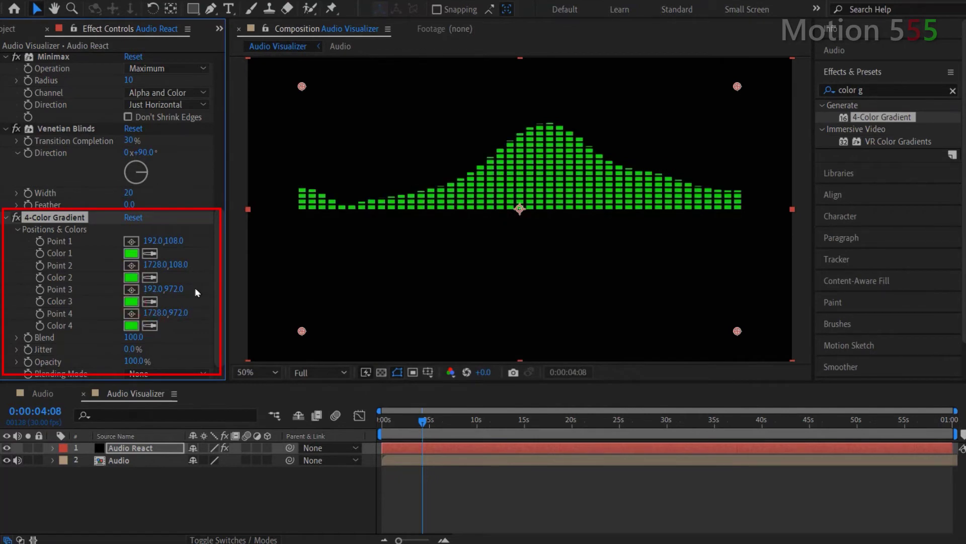
pyautogui.press('F2')
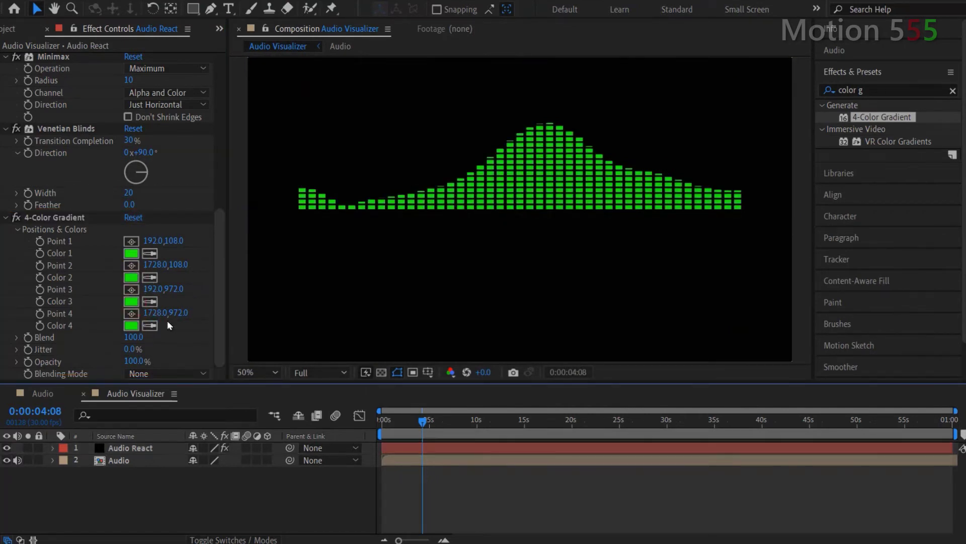
pyautogui.moveTo(423, 421); pyautogui.dragTo(367, 431)
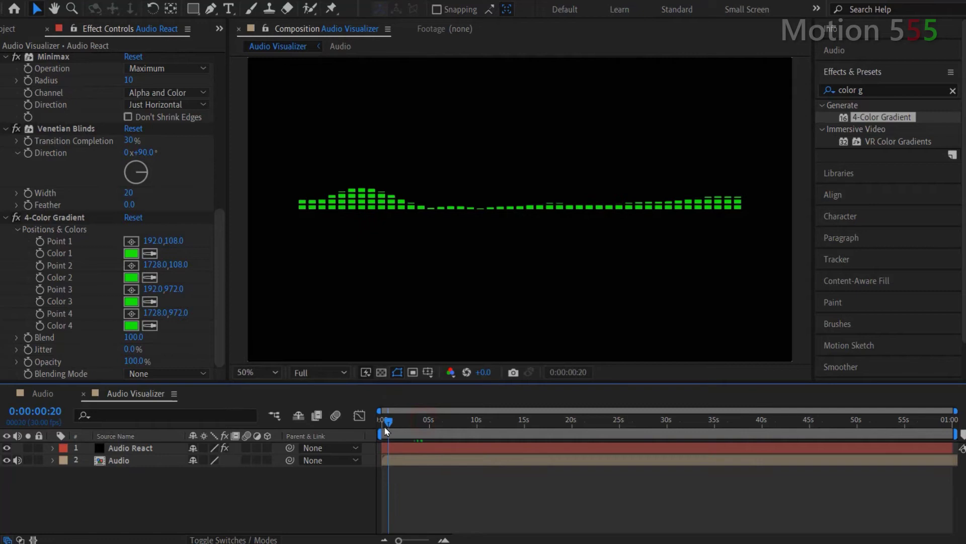
pyautogui.press('space')
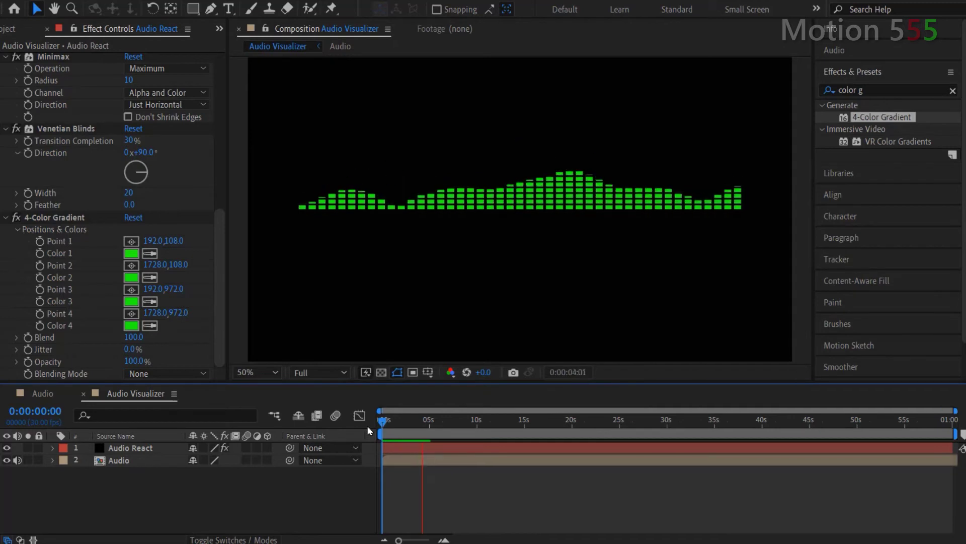
pyautogui.press('space')
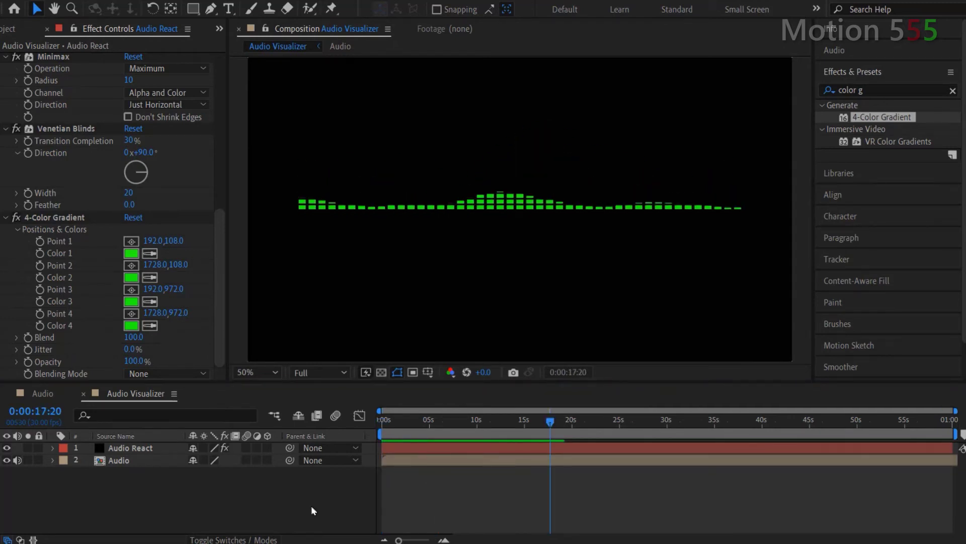
# Add a new 1920×1080 black solid layer named 'Particles' at the top of the stack.
pyautogui.rightClick(289, 523)
pyautogui.moveTo(422, 375)
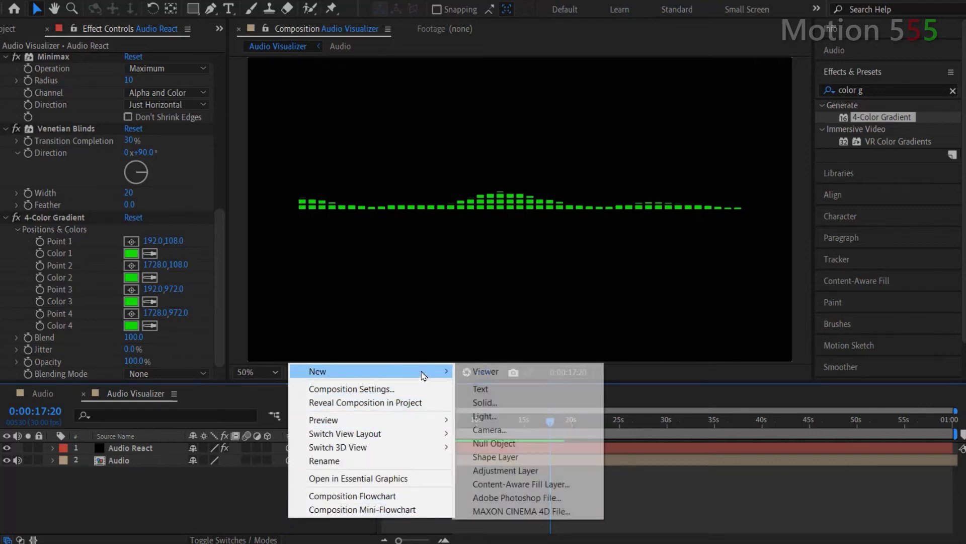
pyautogui.click(536, 406)
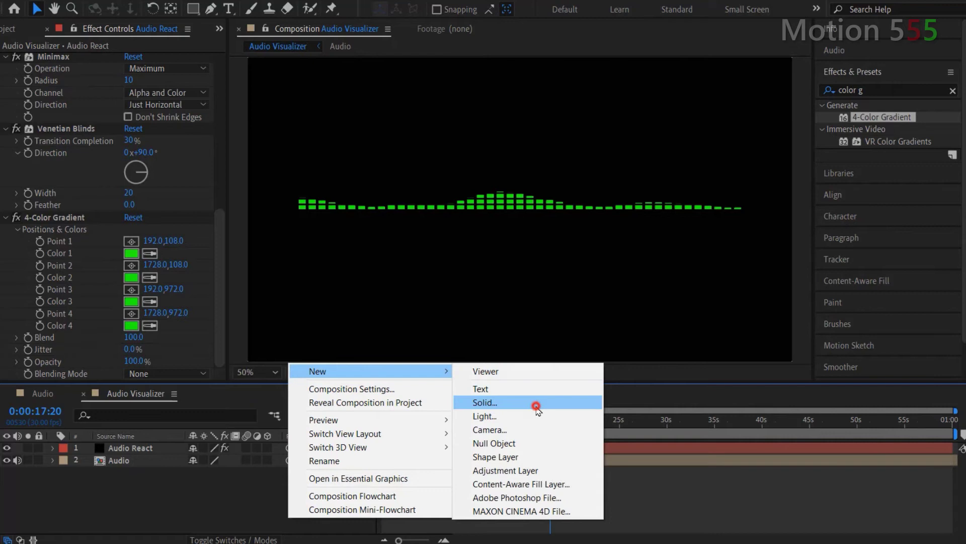
pyautogui.write('Particles')
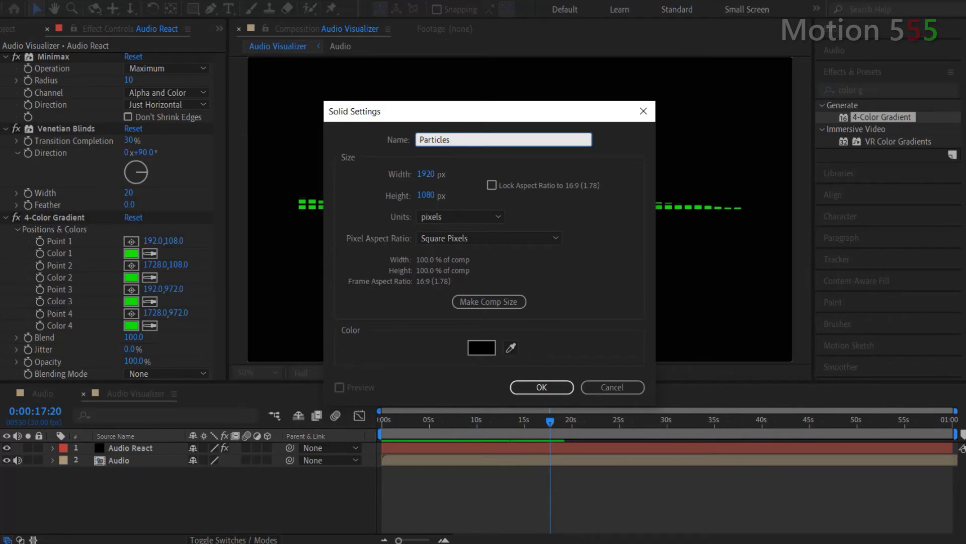
pyautogui.click(549, 388)
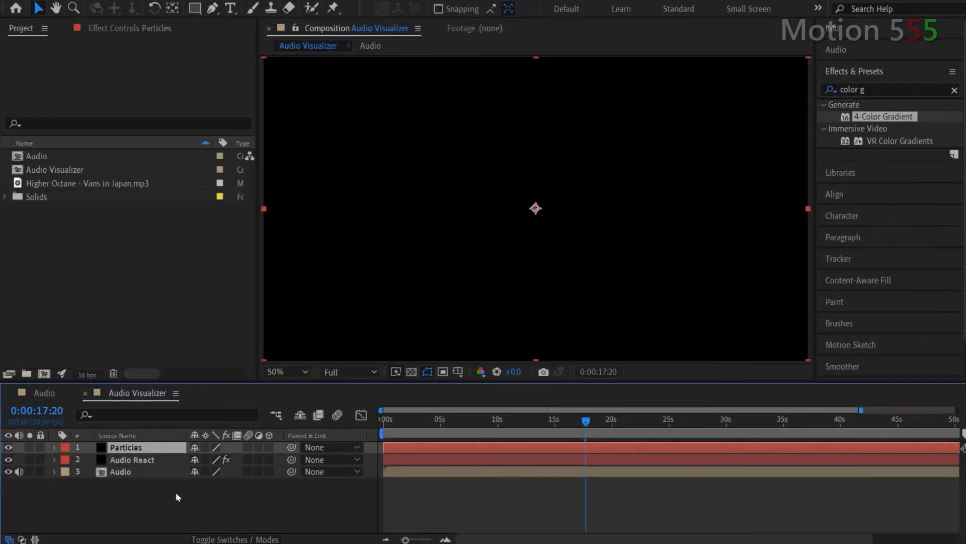
# Find CC Snowfall in Effects & Presets and apply it to the Particles layer.
pyautogui.click(891, 89)
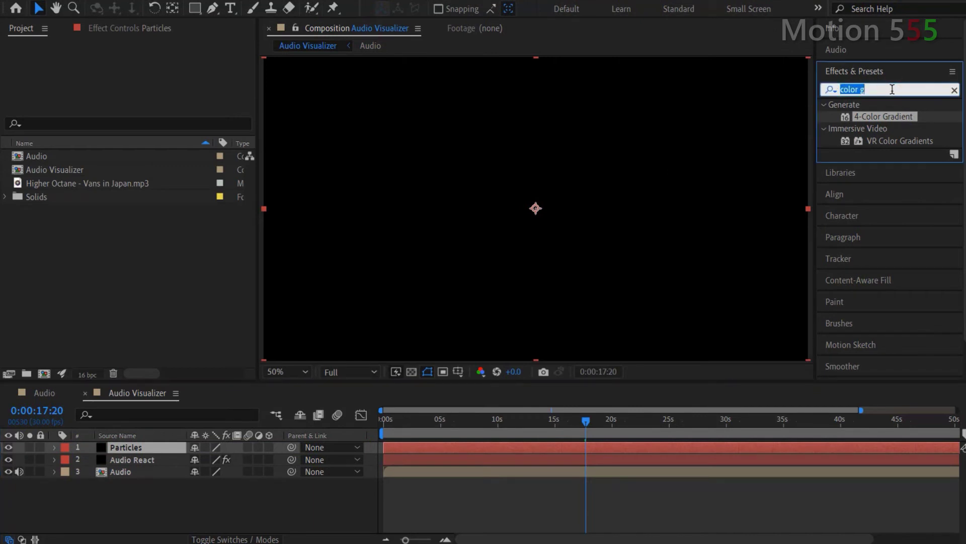
pyautogui.write('snowf')
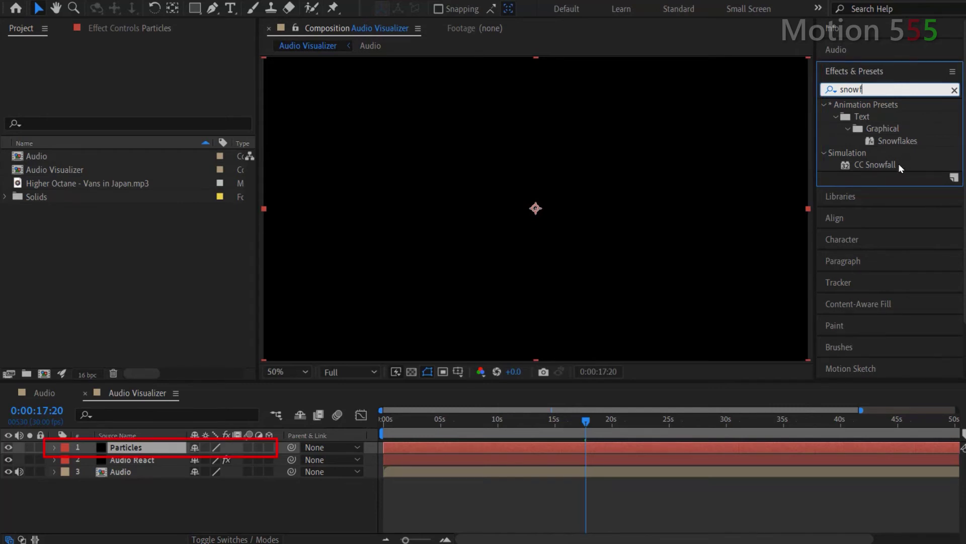
pyautogui.moveTo(876, 165); pyautogui.dragTo(185, 446)
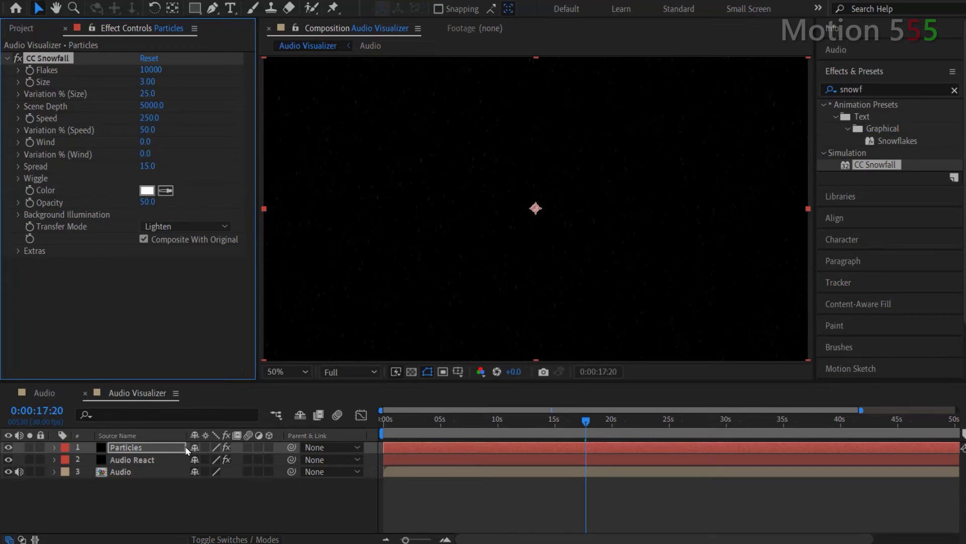
# Set the CC Snowfall flake Size to 10 and turn off Composite With Original.
pyautogui.click(154, 82)
pyautogui.write('10')
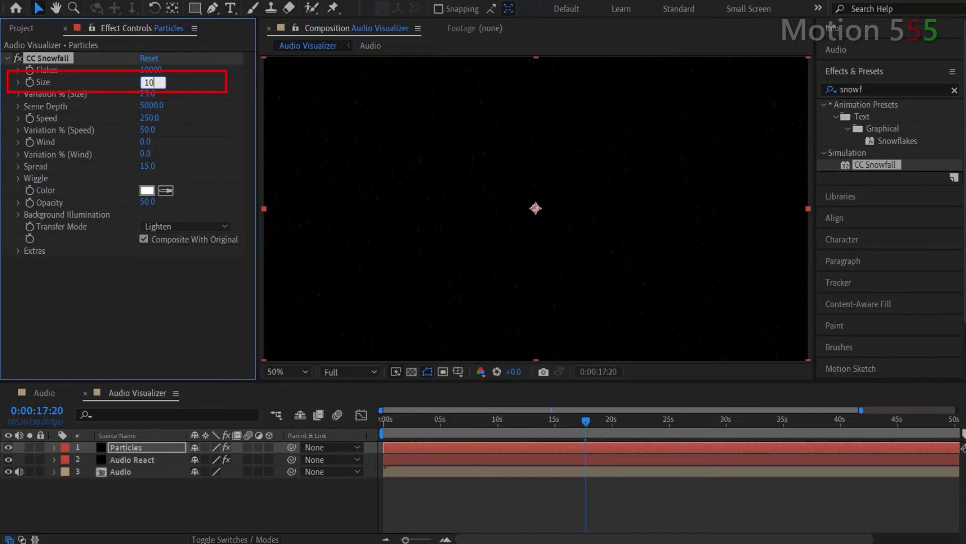
pyautogui.press('Return')
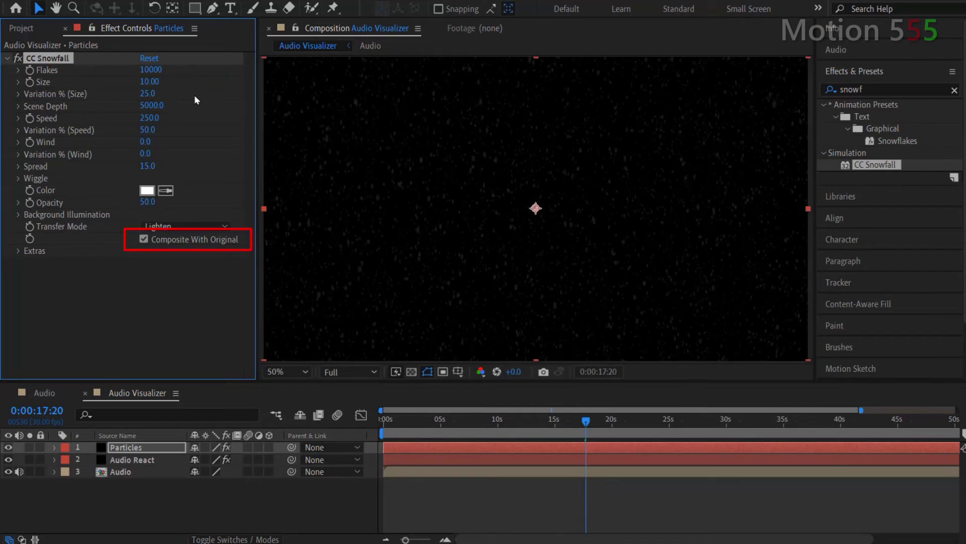
pyautogui.click(143, 240)
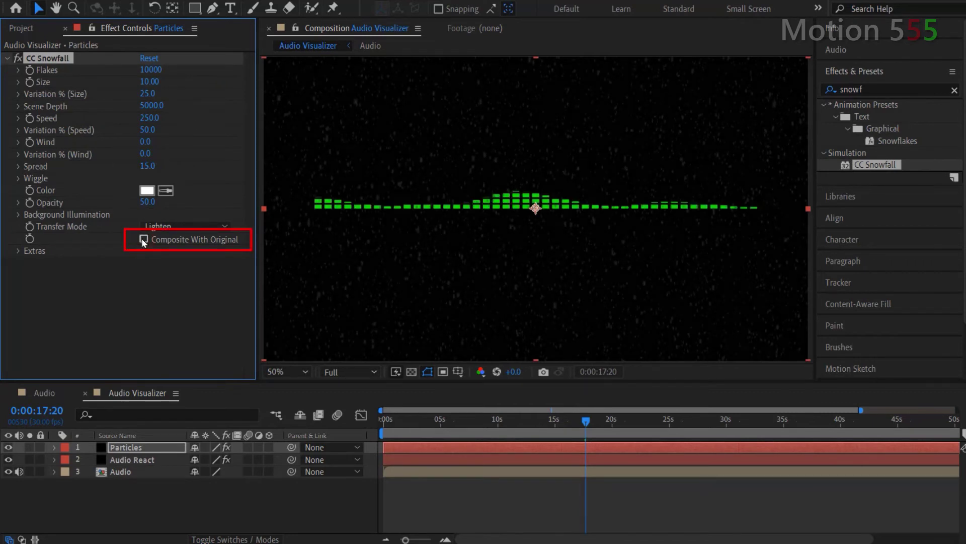
# Copy Audio React's green 4-Color Gradient effect and paste it onto the Particles layer.
pyautogui.click(132, 459)
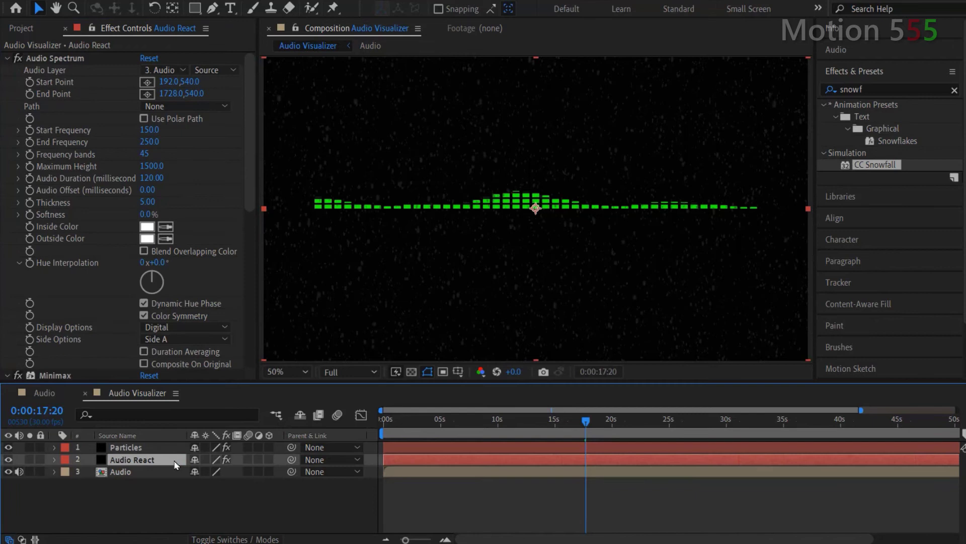
pyautogui.moveTo(246, 214); pyautogui.dragTo(240, 372)
pyautogui.click(79, 218)
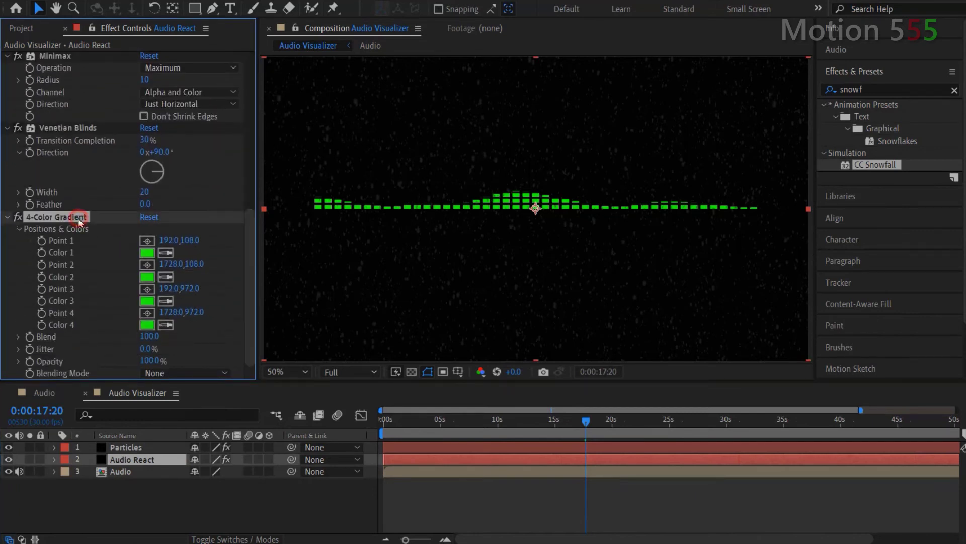
pyautogui.hotkey('ctrl', 'c')
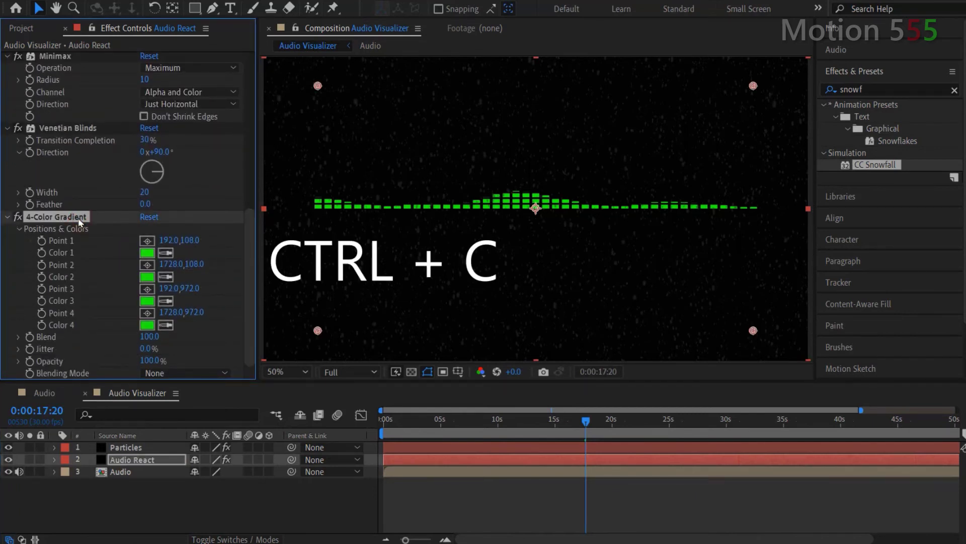
pyautogui.click(151, 447)
pyautogui.click(186, 340)
pyautogui.hotkey('ctrl', 'v')
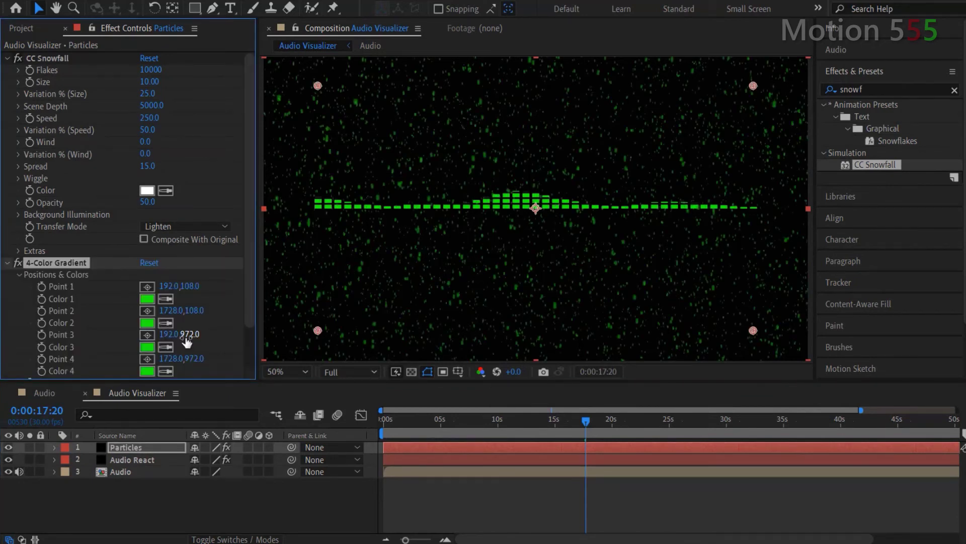
pyautogui.click(229, 290)
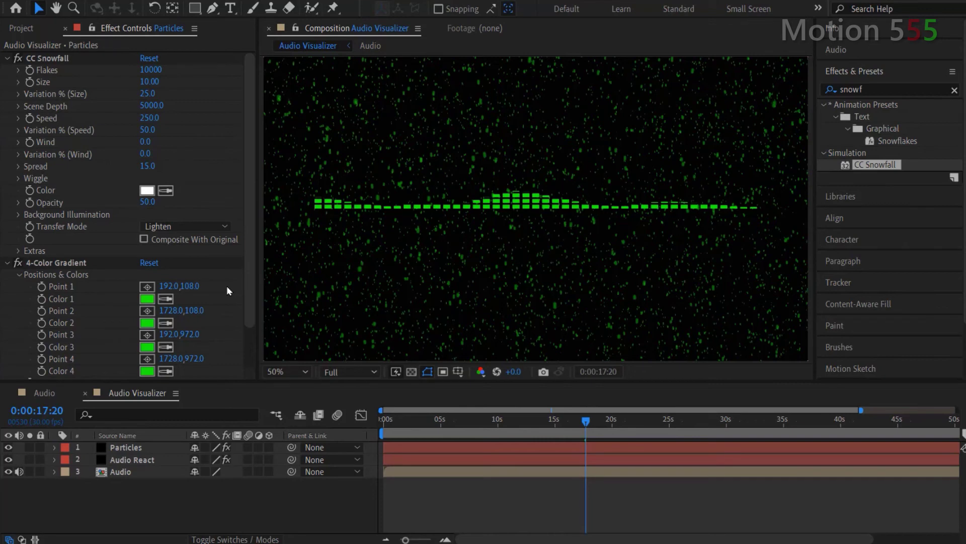
# Run Convert Audio to Keyframes on the Audio layer to create an Audio Amplitude layer.
pyautogui.rightClick(170, 471)
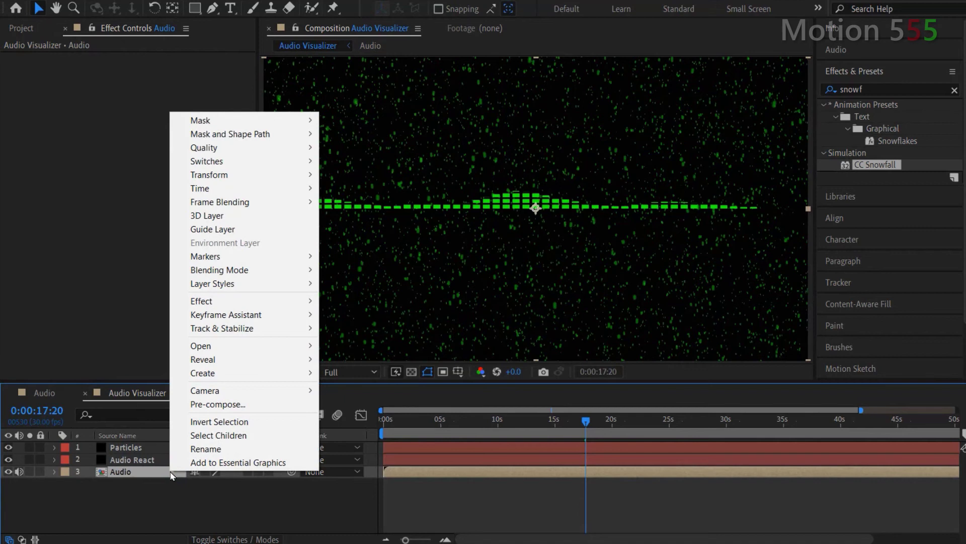
pyautogui.moveTo(289, 319)
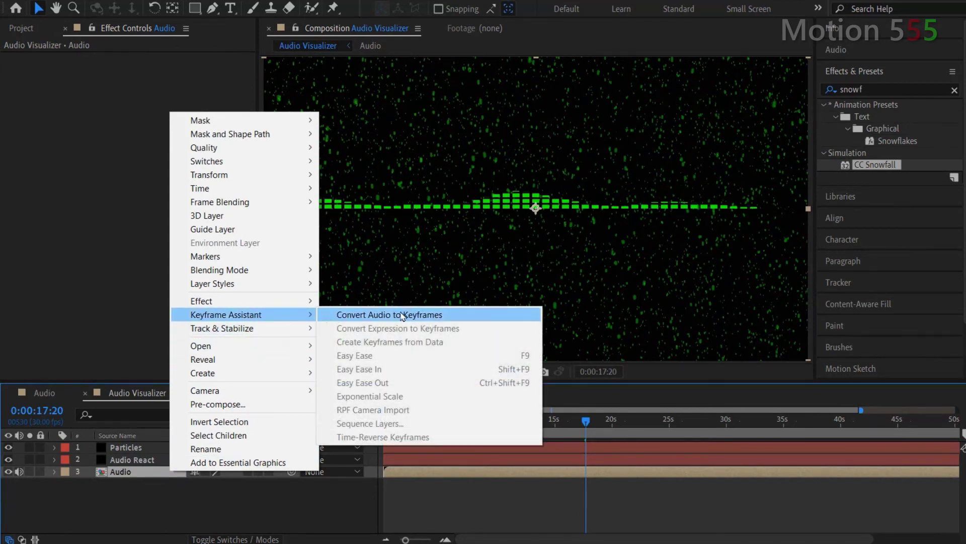
pyautogui.click(428, 315)
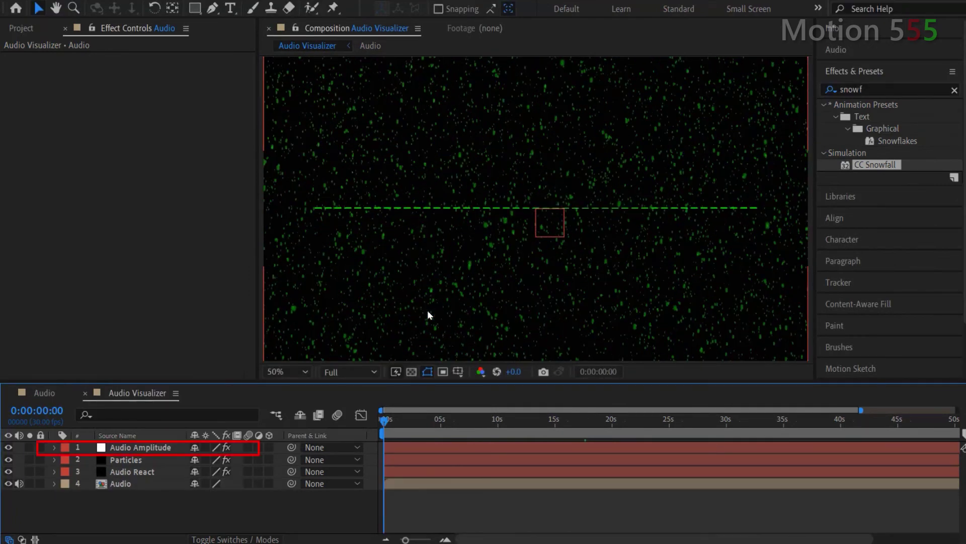
# Delete the Left Channel and Right Channel effects from Audio Amplitude, keeping Both Channels.
pyautogui.click(172, 448)
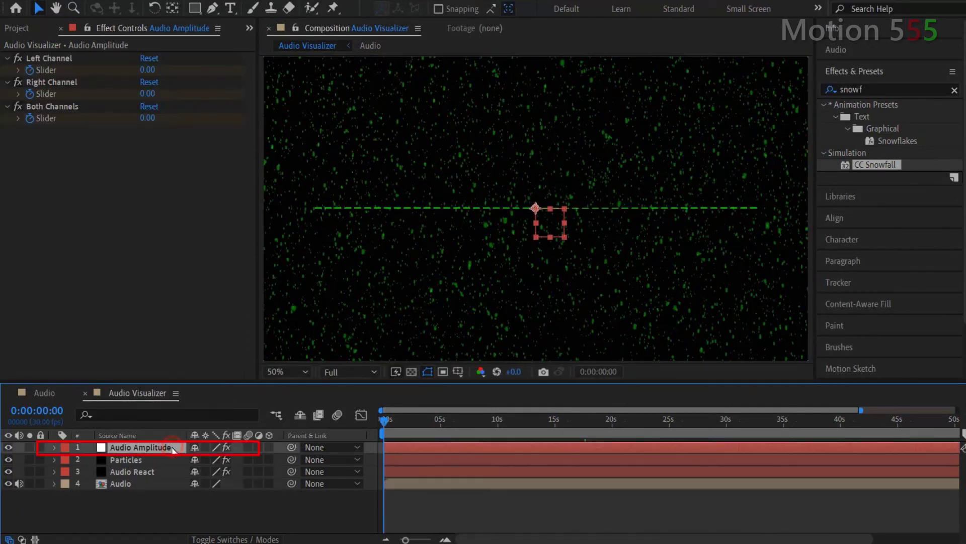
pyautogui.press('u')
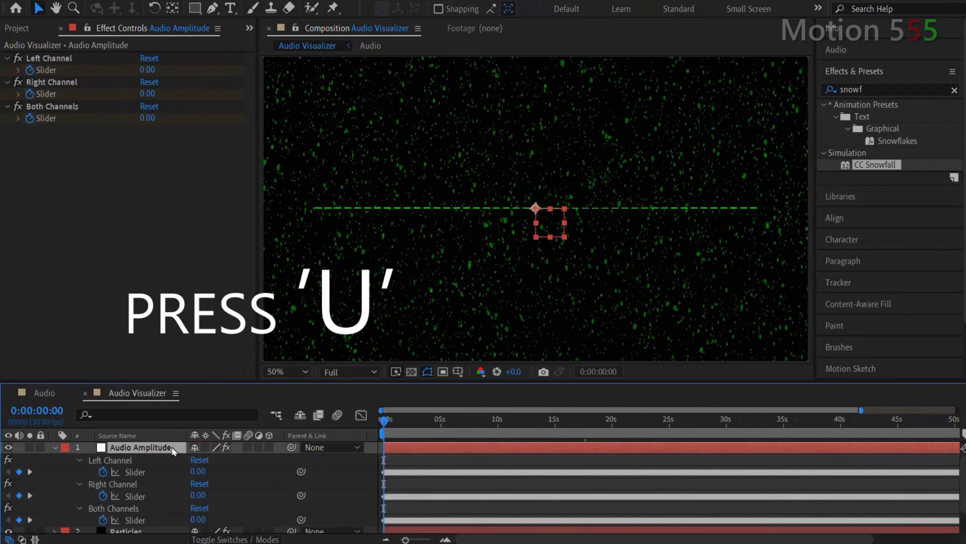
pyautogui.click(146, 460)
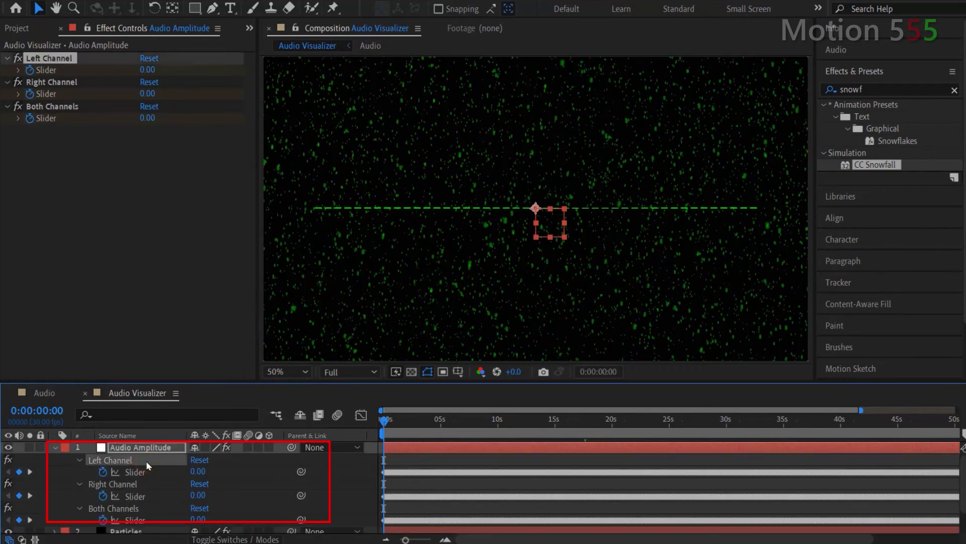
pyautogui.press('Delete')
pyautogui.click(146, 461)
pyautogui.press('Delete')
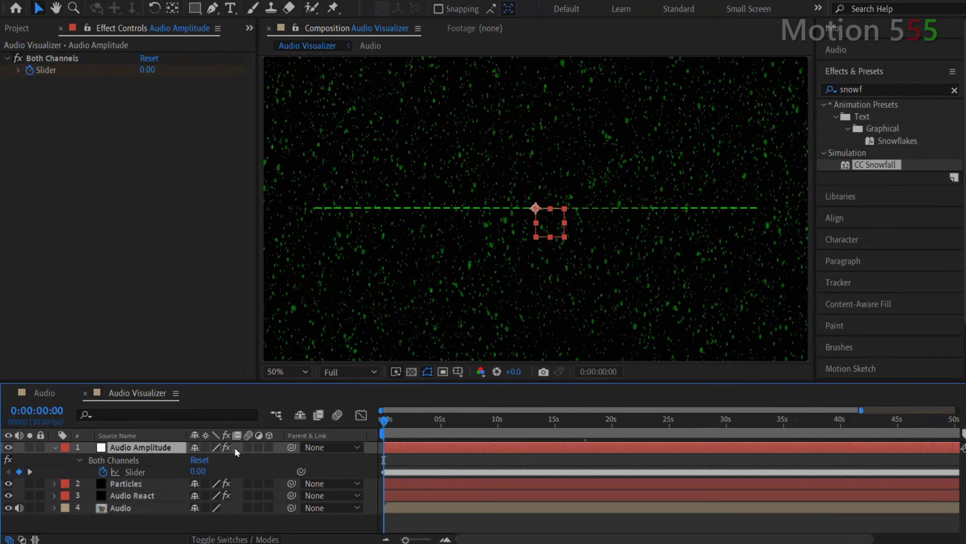
# Add a CC Snowfall Speed expression linking to the Both Channels slider multiplied by 10.
pyautogui.click(170, 485)
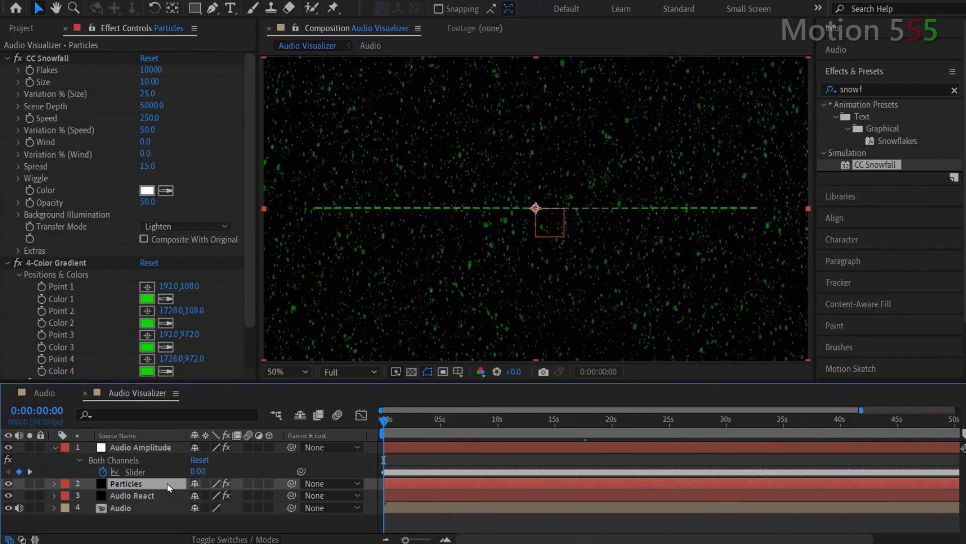
pyautogui.keyDown('alt'); pyautogui.click(30, 119); pyautogui.keyUp('alt')
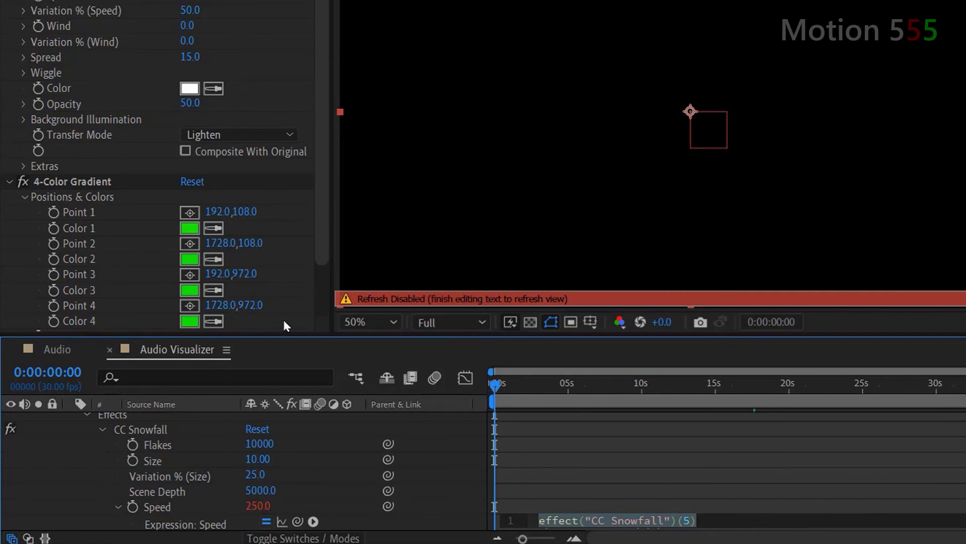
pyautogui.moveTo(302, 336); pyautogui.dragTo(302, 266)
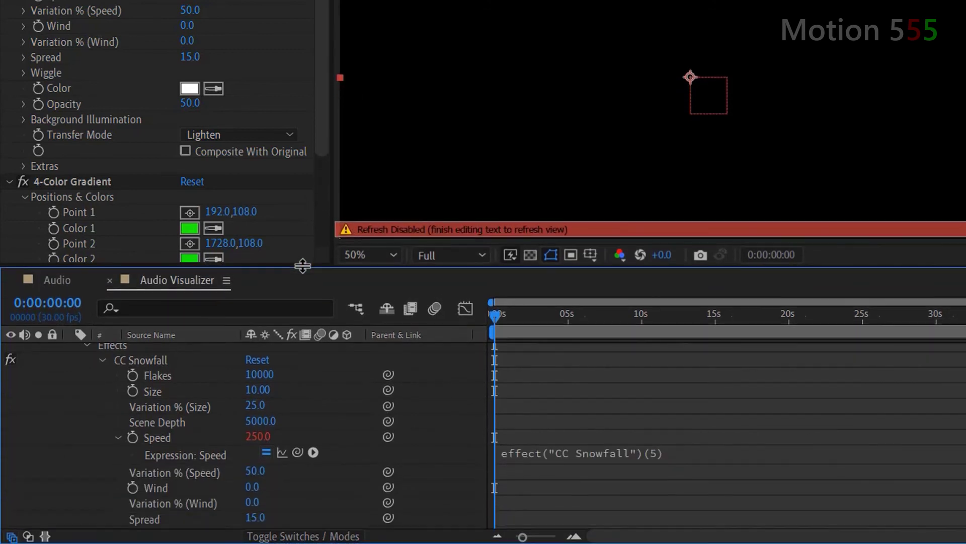
pyautogui.scroll(3, 342, 416)
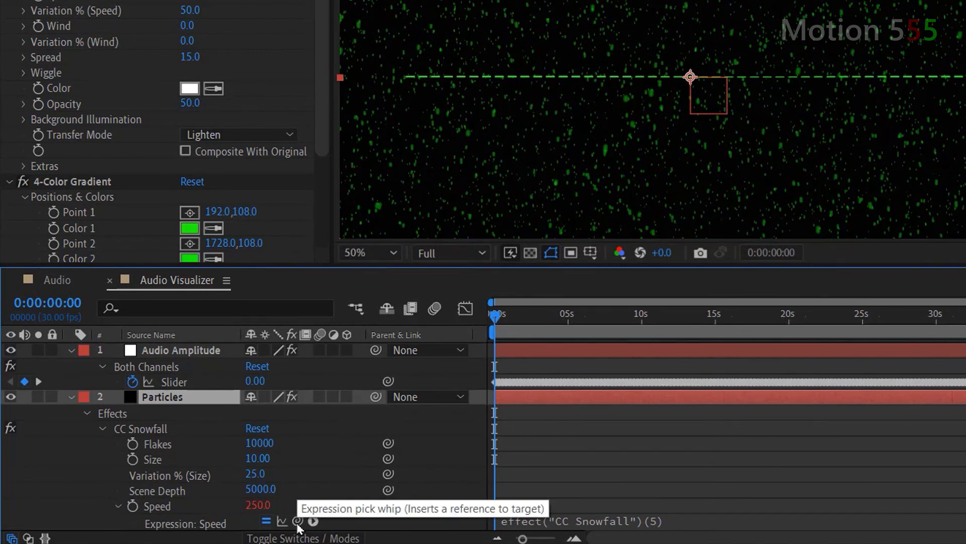
pyautogui.moveTo(298, 521); pyautogui.dragTo(214, 388)
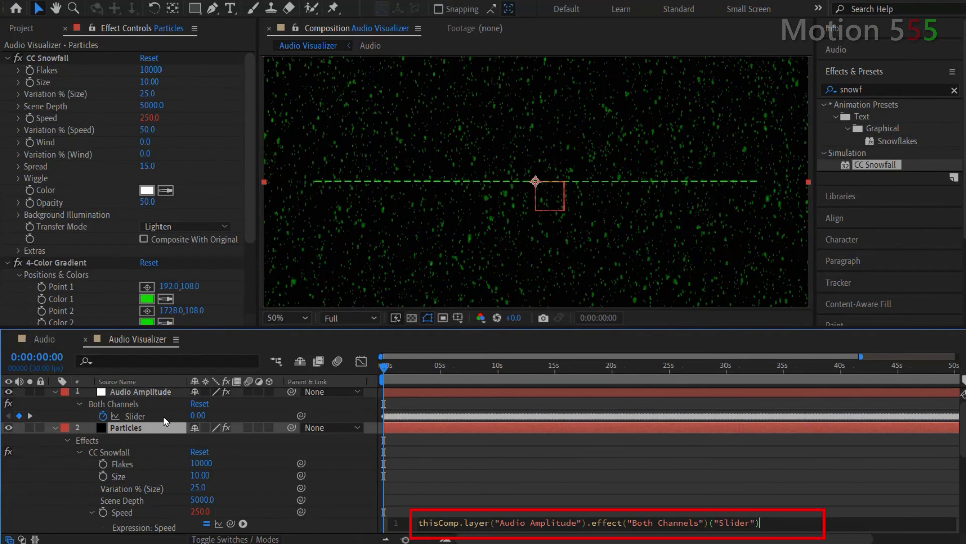
pyautogui.write('*10')
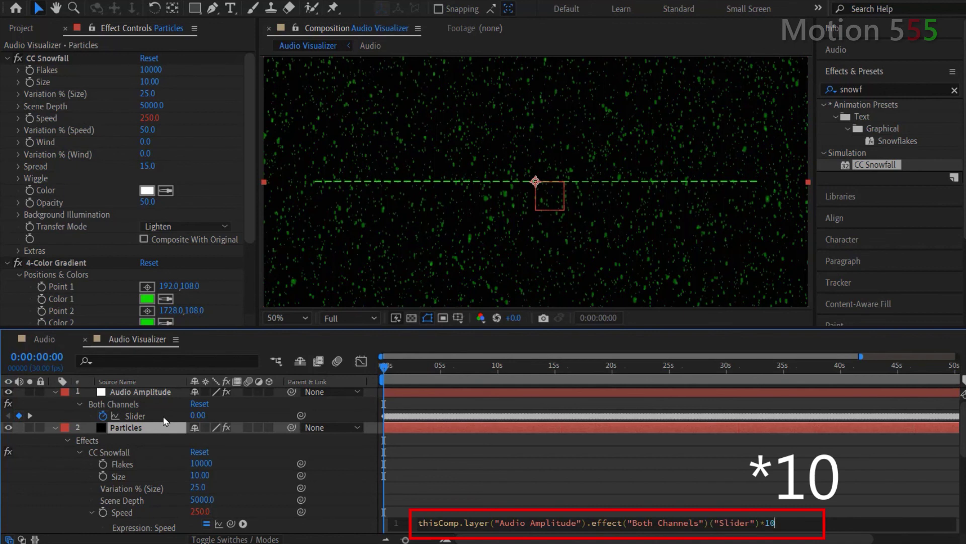
pyautogui.press('KP_Enter')
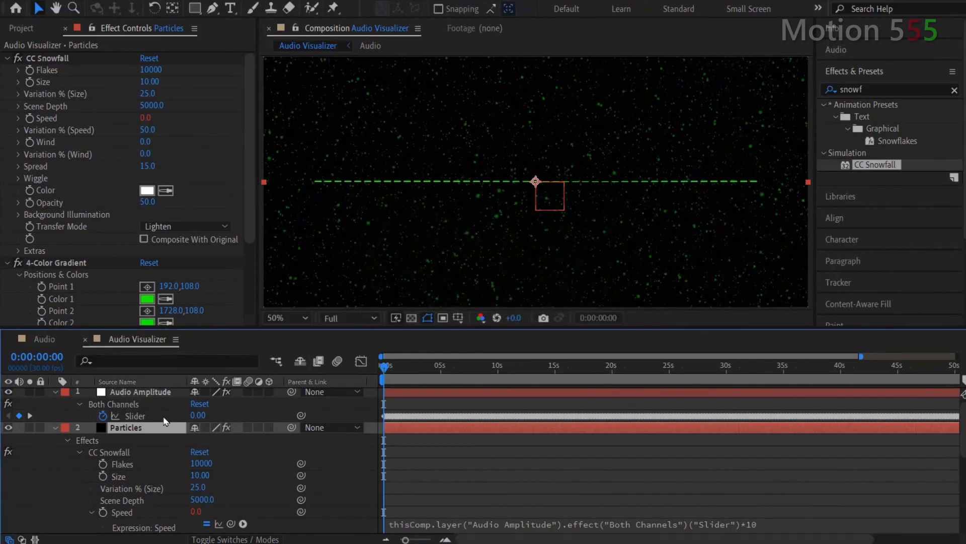